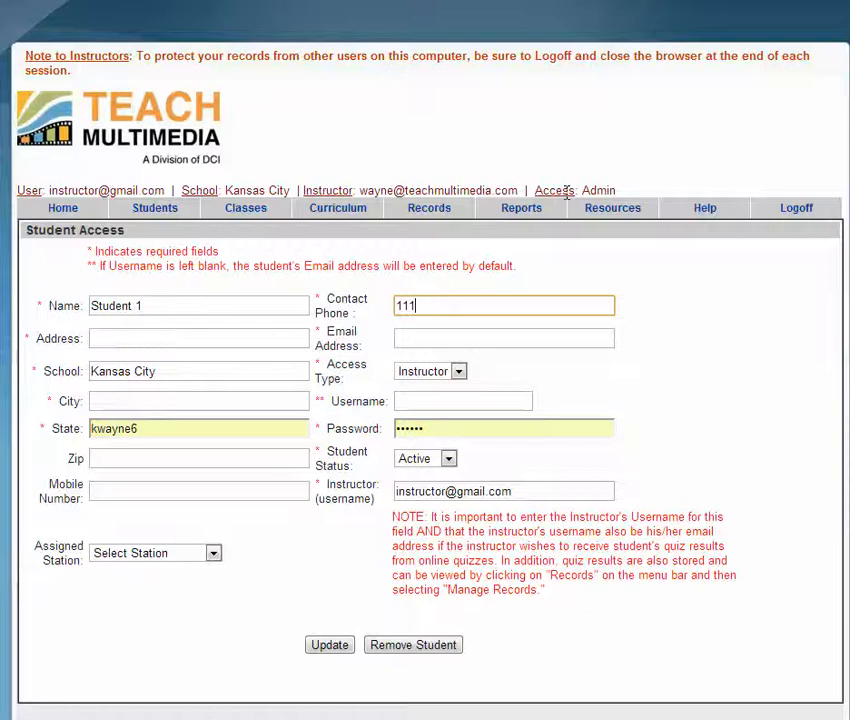
Step: Enter Student 1's contact phone, street address and e-mail address, tabbing past the School field
text(1111)
key(Tab)
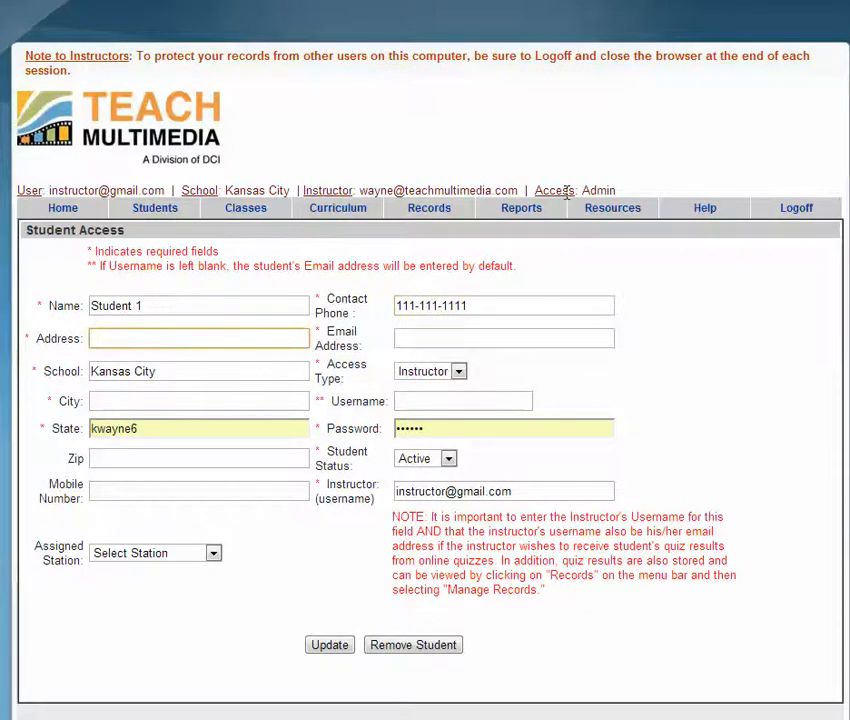
text(Student1 Street)
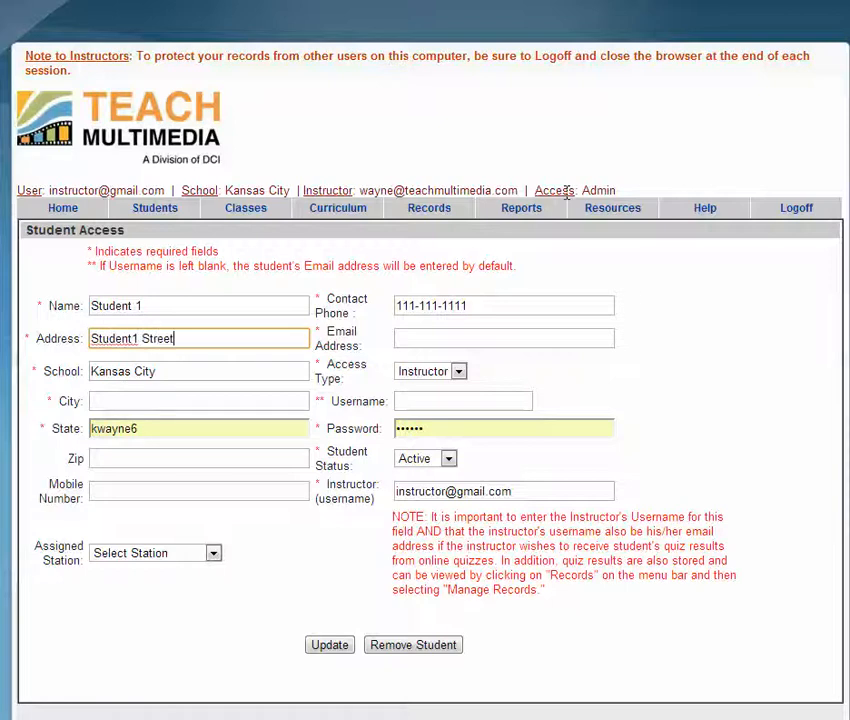
key(Tab)
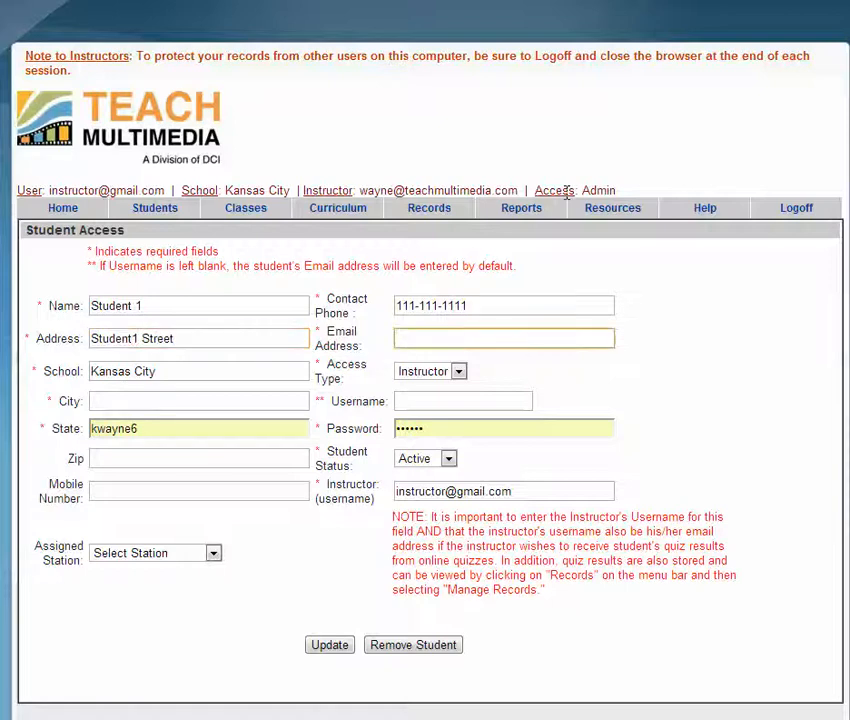
text(student1@gmail.com)
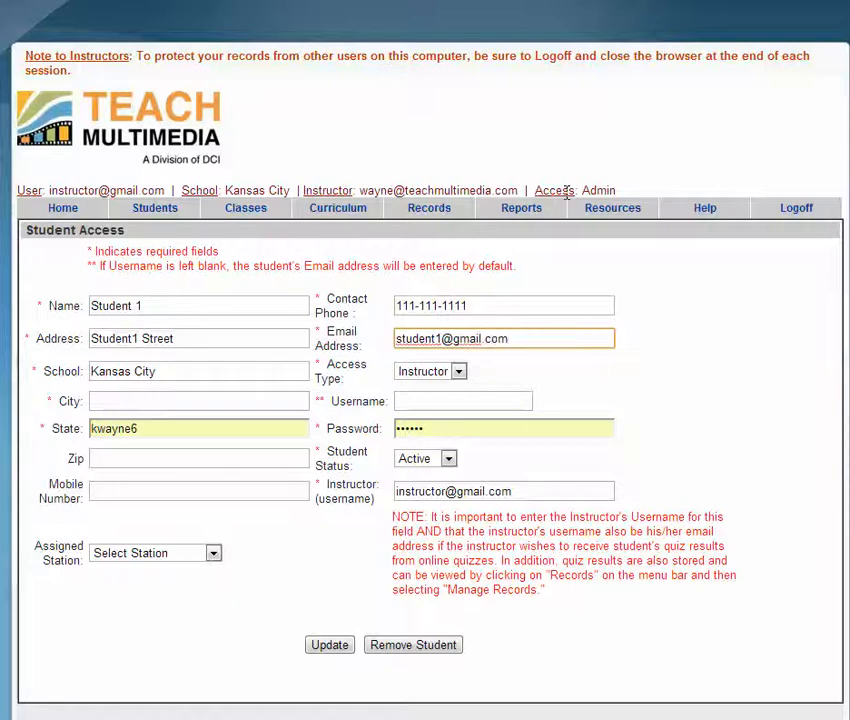
key(Tab)
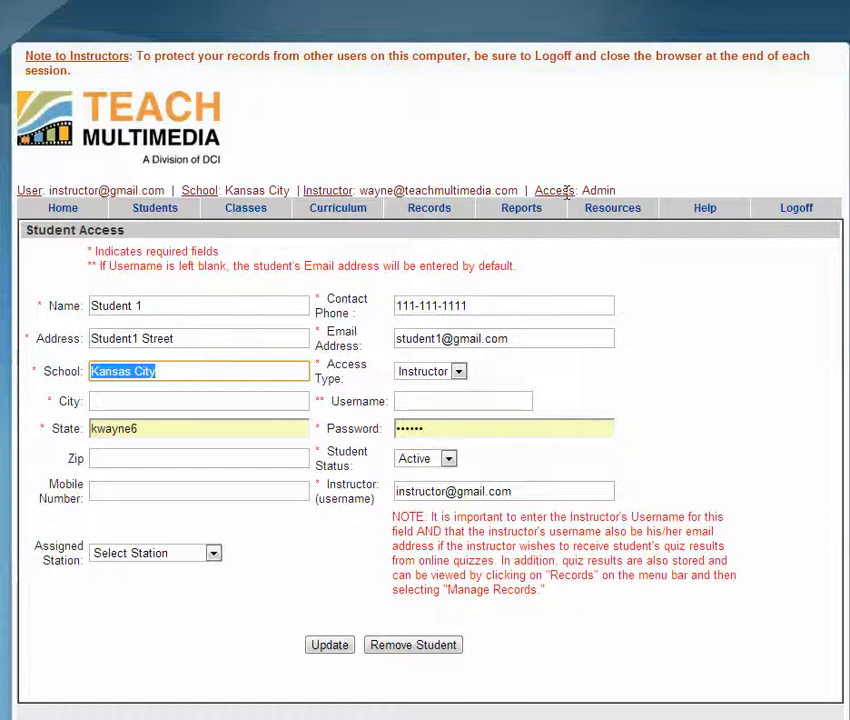
key(Tab)
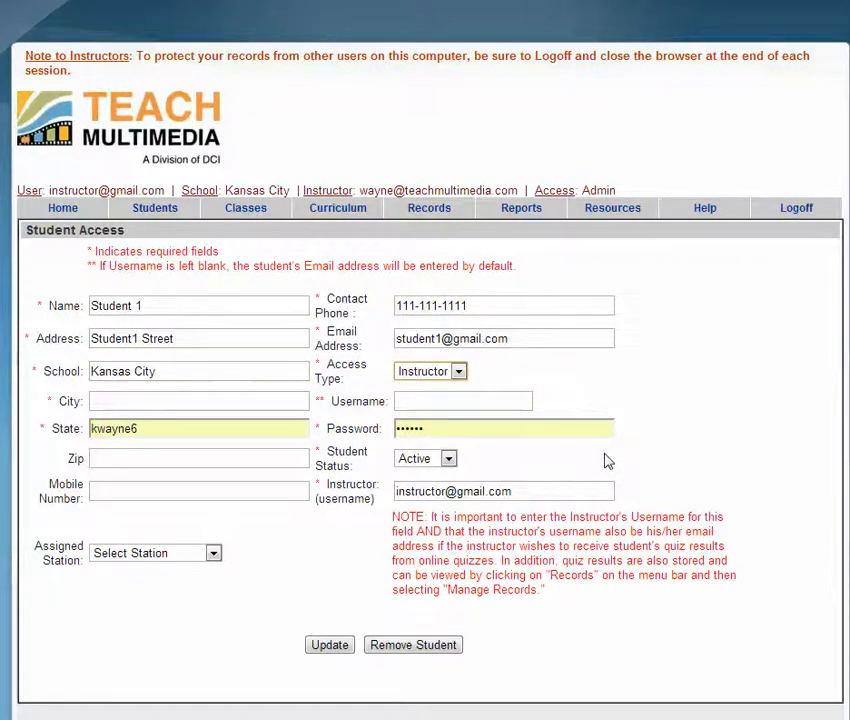
Step: Set Access Type to Student and enter the student's city
click(460, 373)
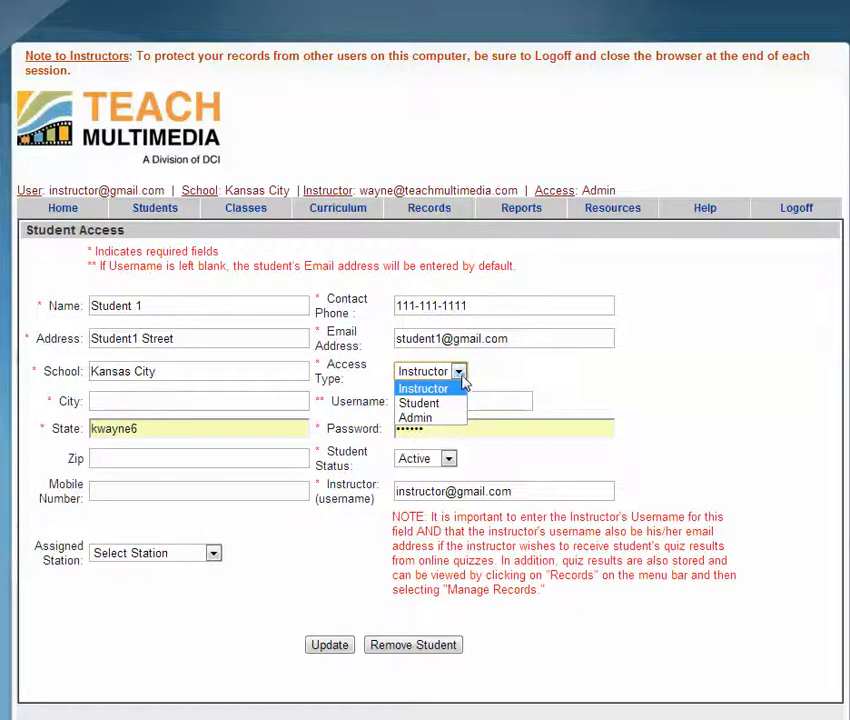
click(461, 404)
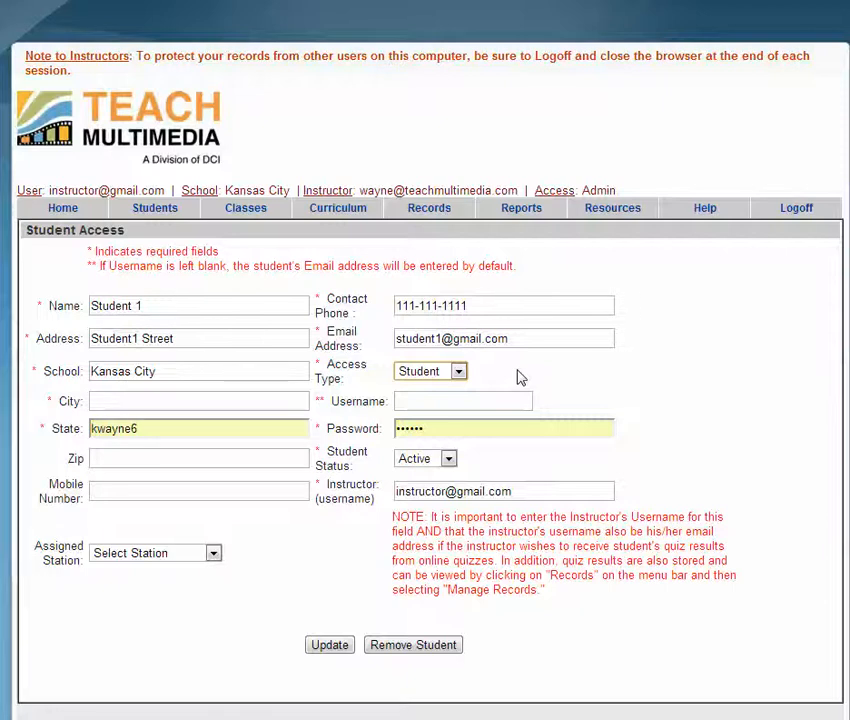
click(285, 400)
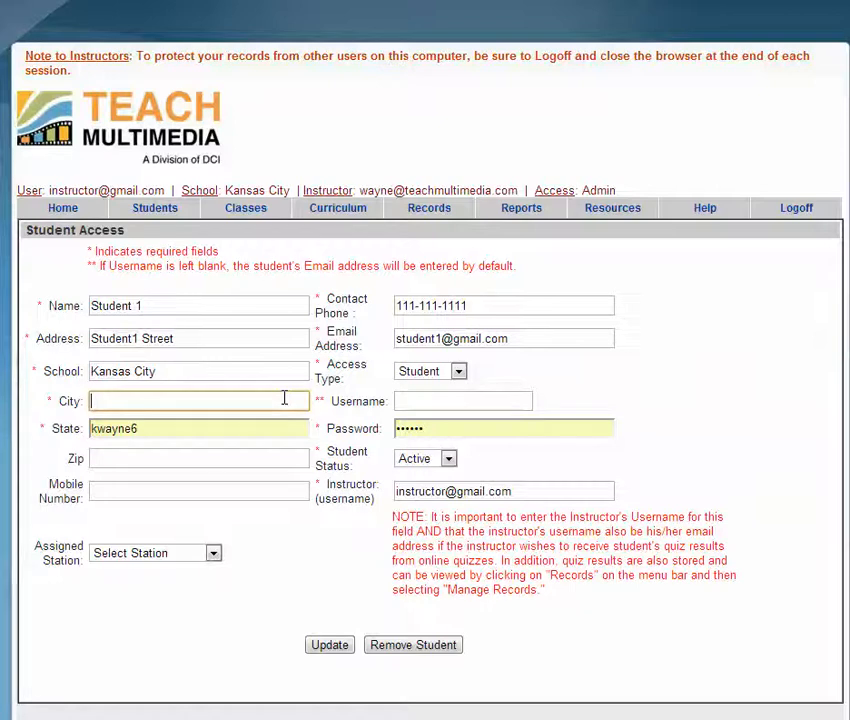
text(Student1 City)
key(Tab)
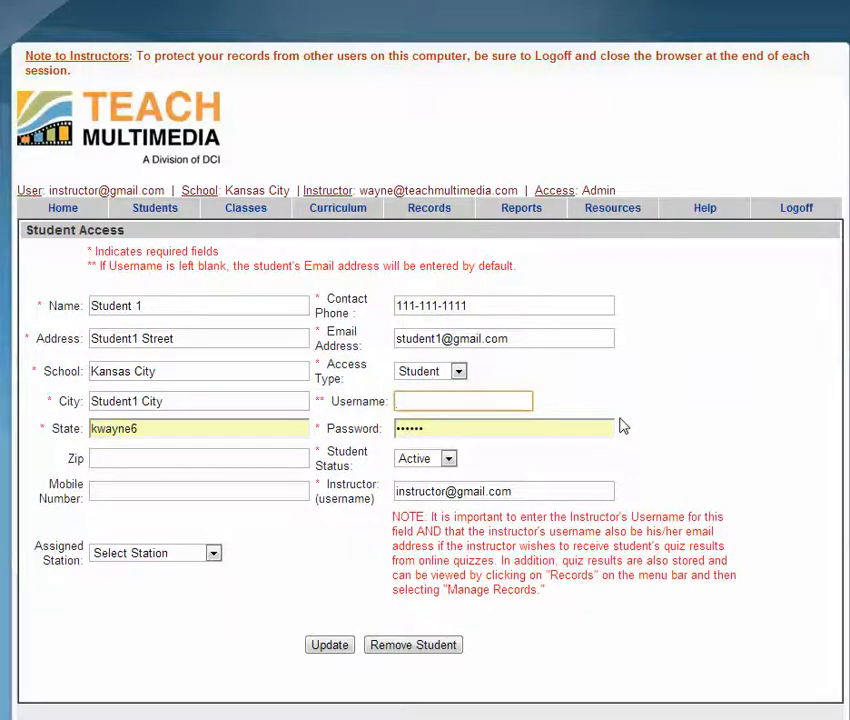
Step: Replace the State value with MO
drag(510, 339, 391, 335)
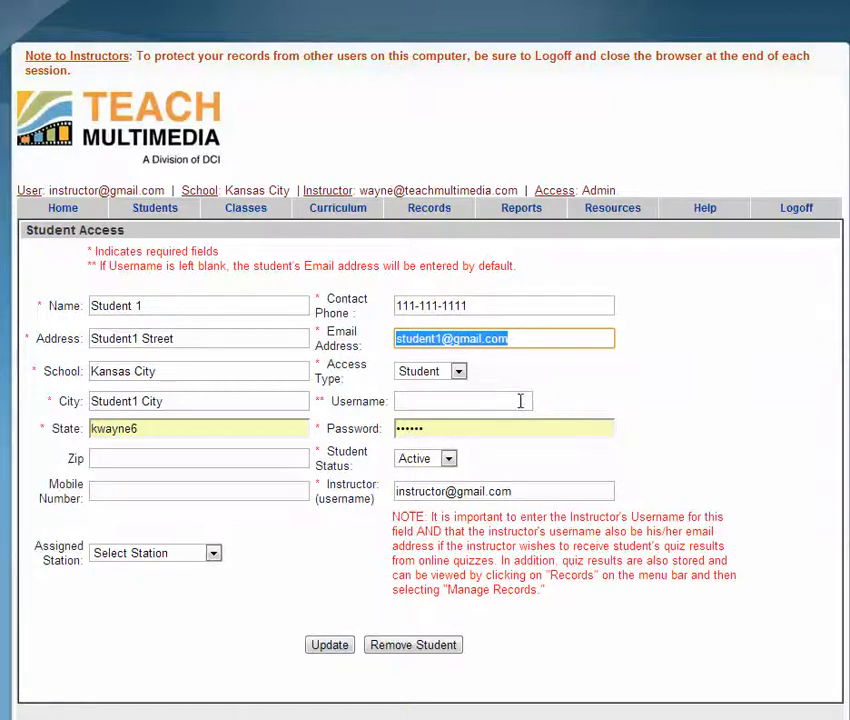
click(467, 400)
key(Tab)
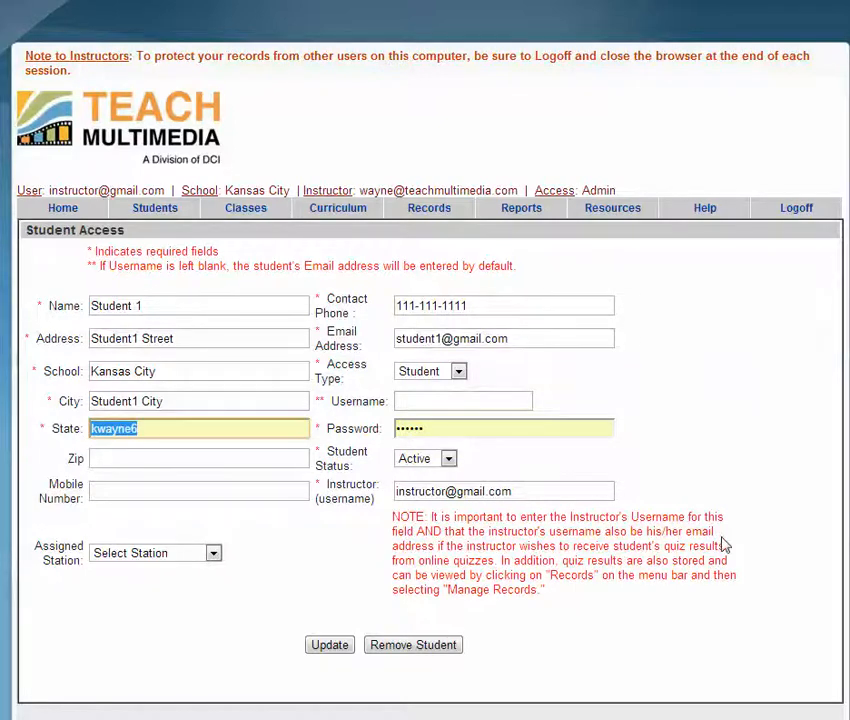
text(MO)
key(Tab)
Step: Enter a new password and keep Student Status as Active
text(password1234567890123456)
key(Tab)
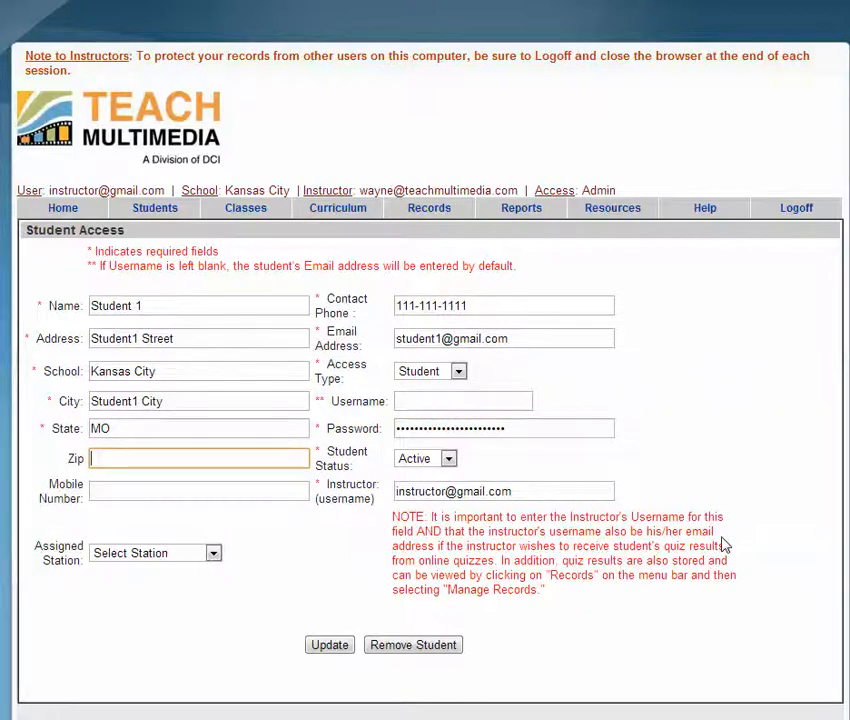
key(Tab)
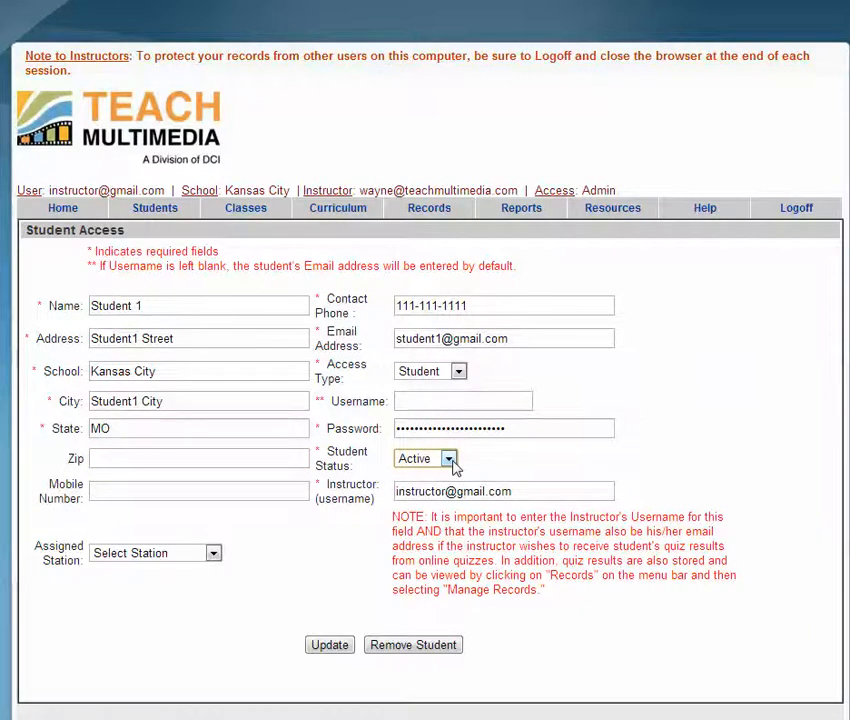
click(450, 460)
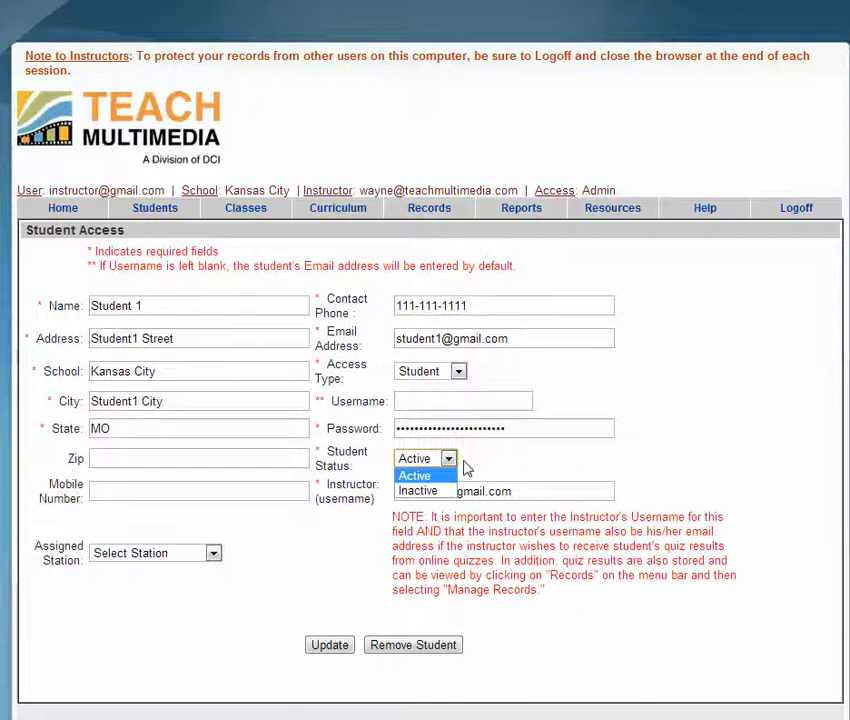
click(466, 468)
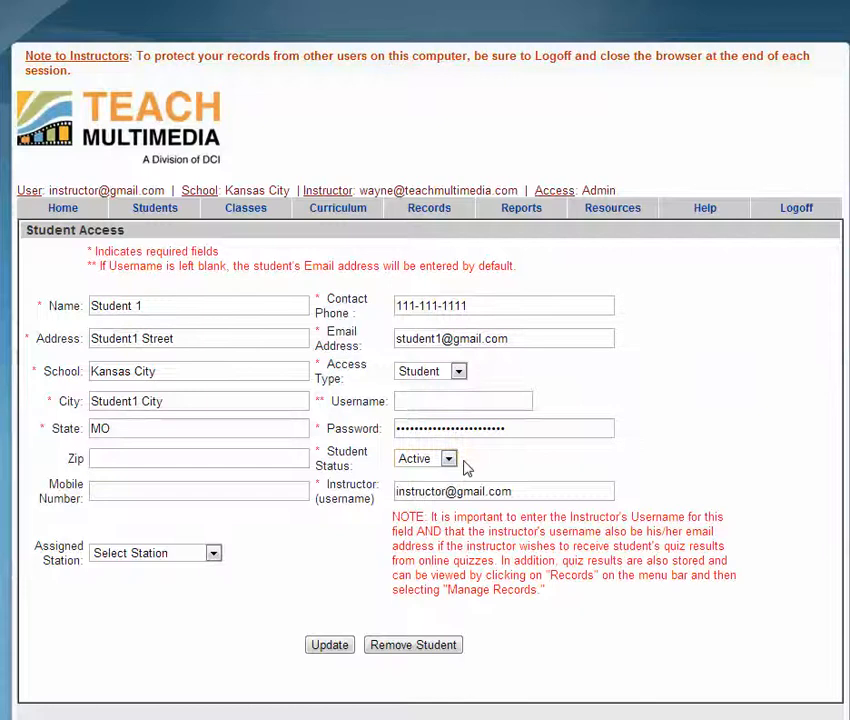
click(232, 491)
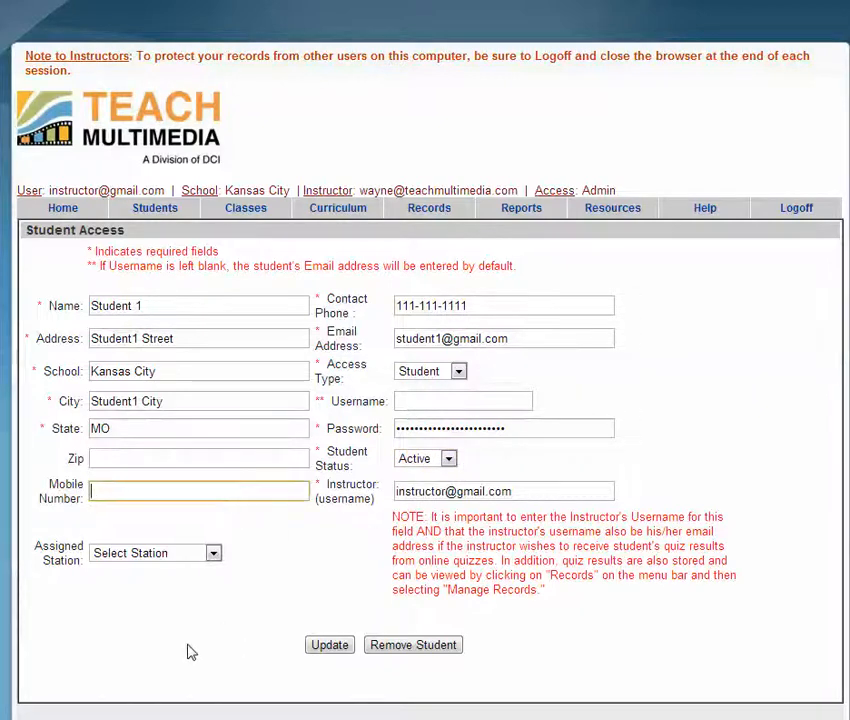
Step: Check the instructor username, choose Edit Station 1 as the Assigned Station, and submit
key(Tab)
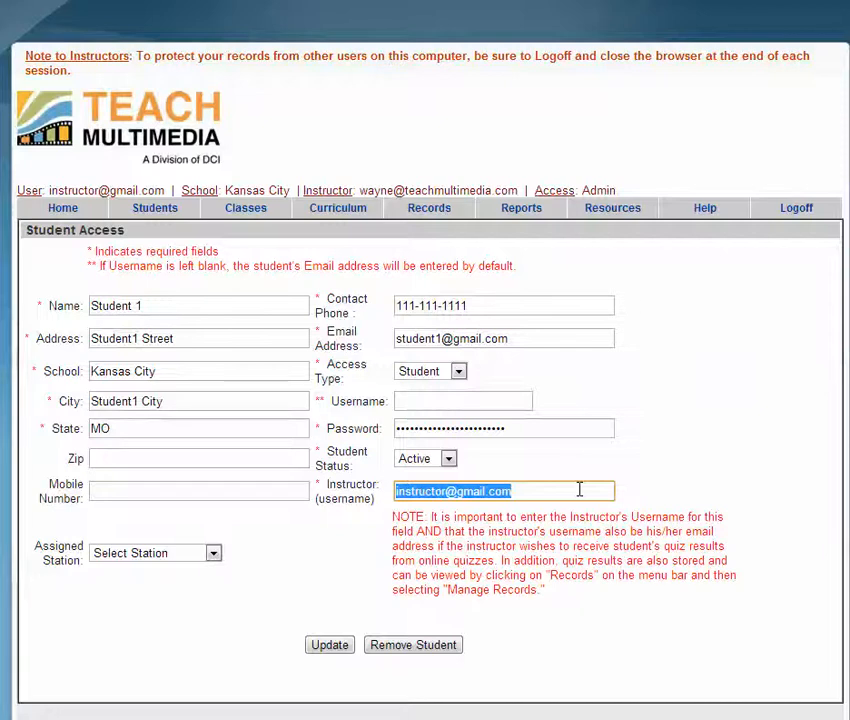
click(579, 489)
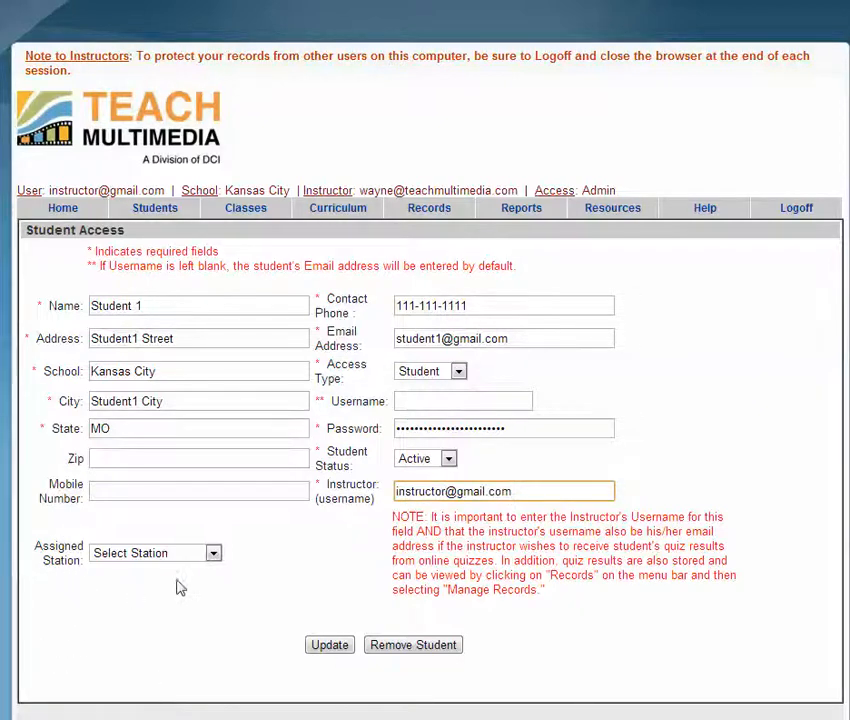
click(213, 553)
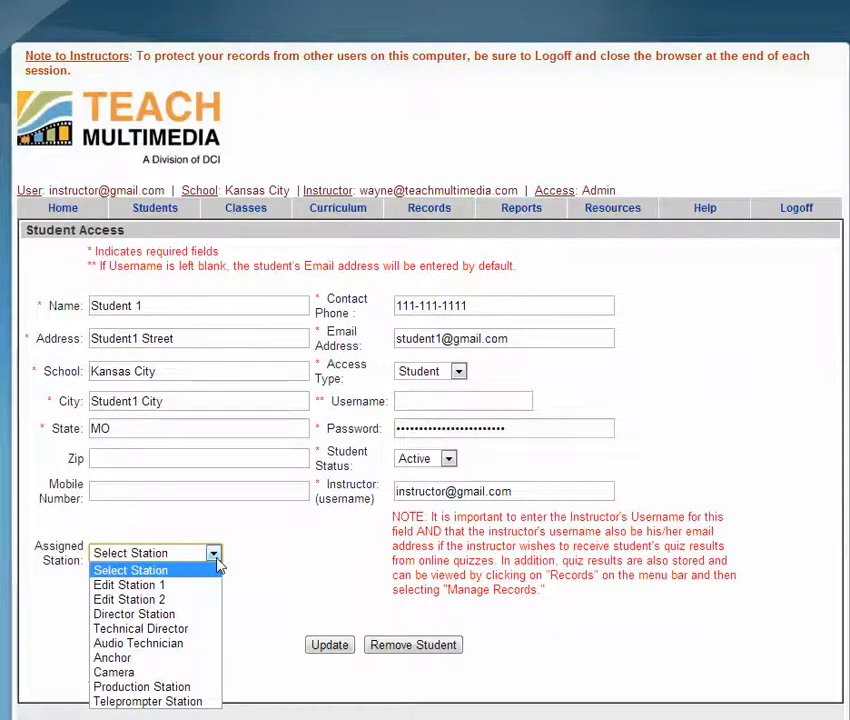
click(218, 586)
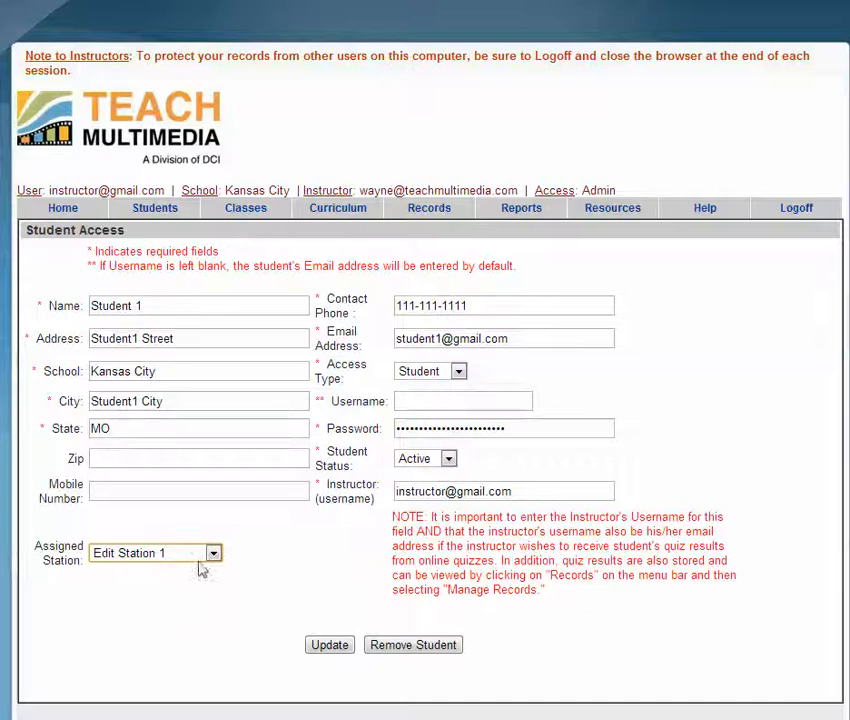
click(213, 556)
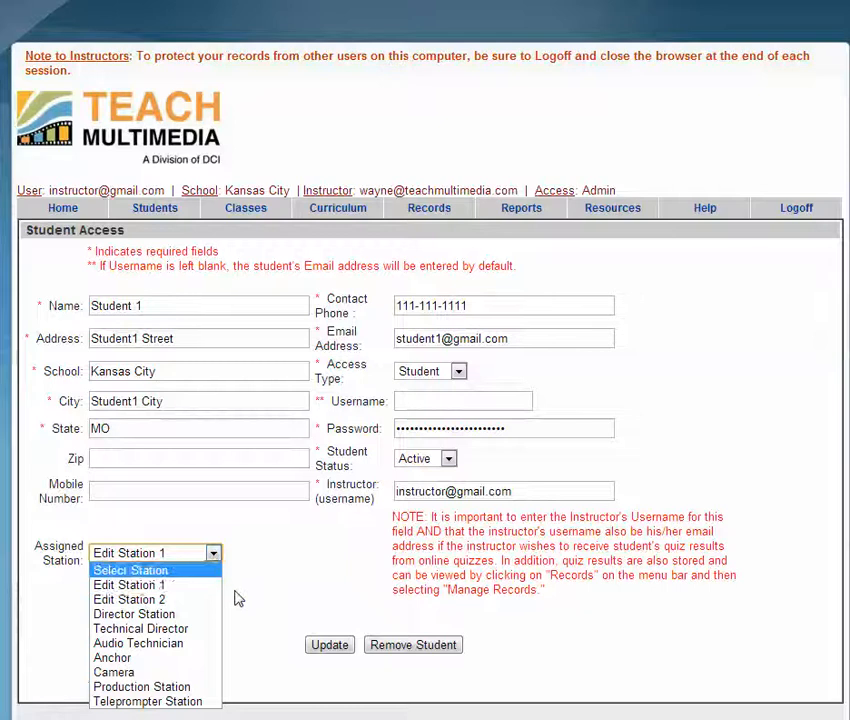
click(237, 598)
click(328, 650)
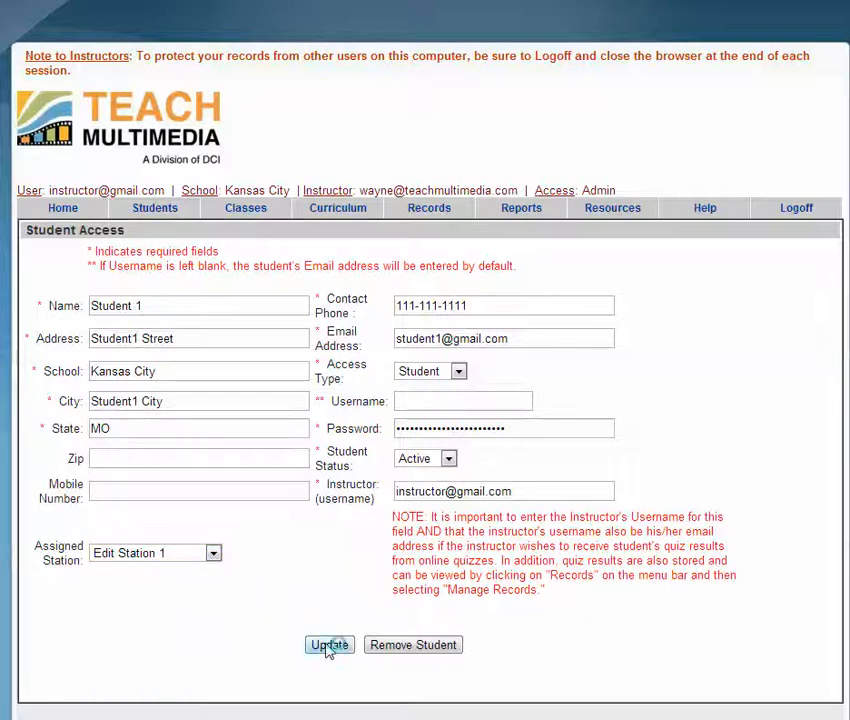
Step: Review the update confirmation, then open Students > Maintain Students
drag(226, 680, 87, 681)
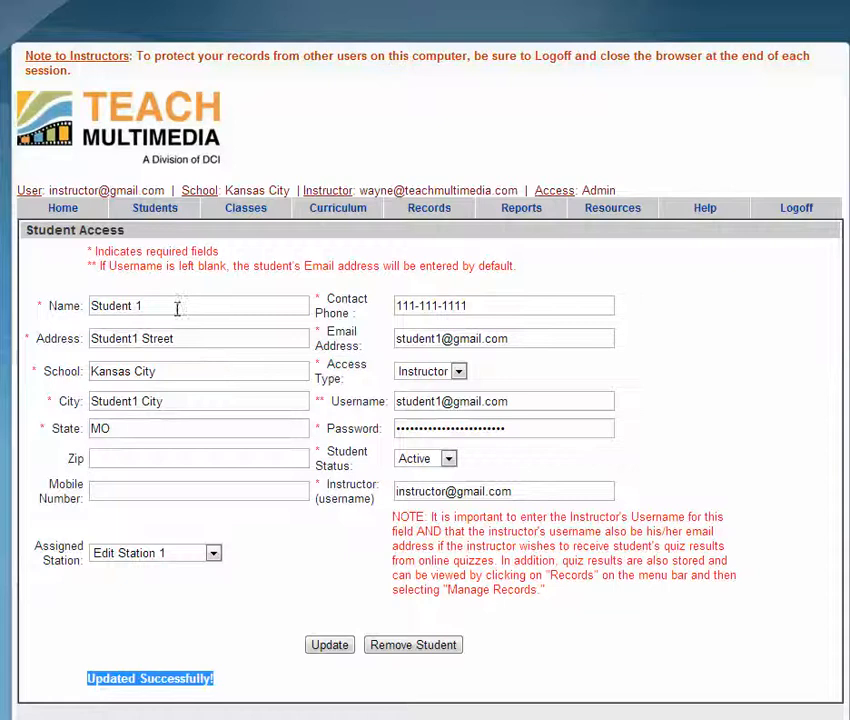
mouse_move(163, 218)
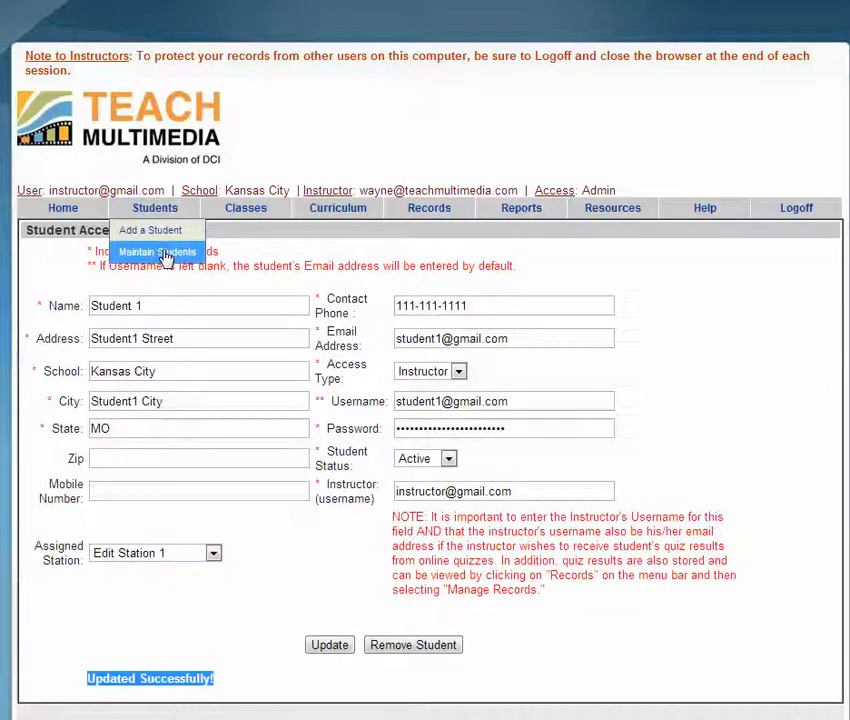
click(165, 256)
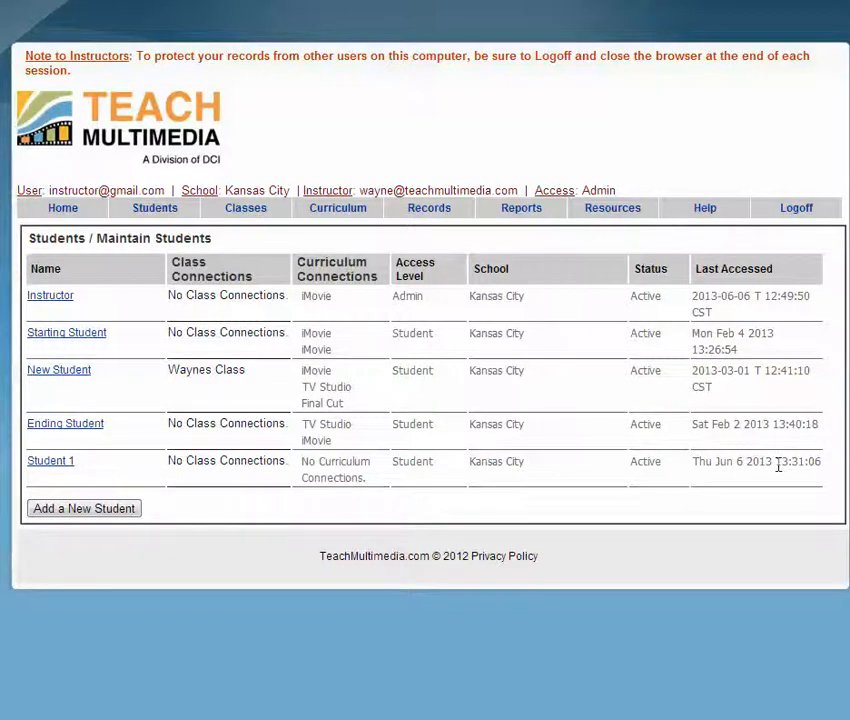
Step: Start removing Student 1, choosing all records plus system access instead of scores and journals only
click(63, 470)
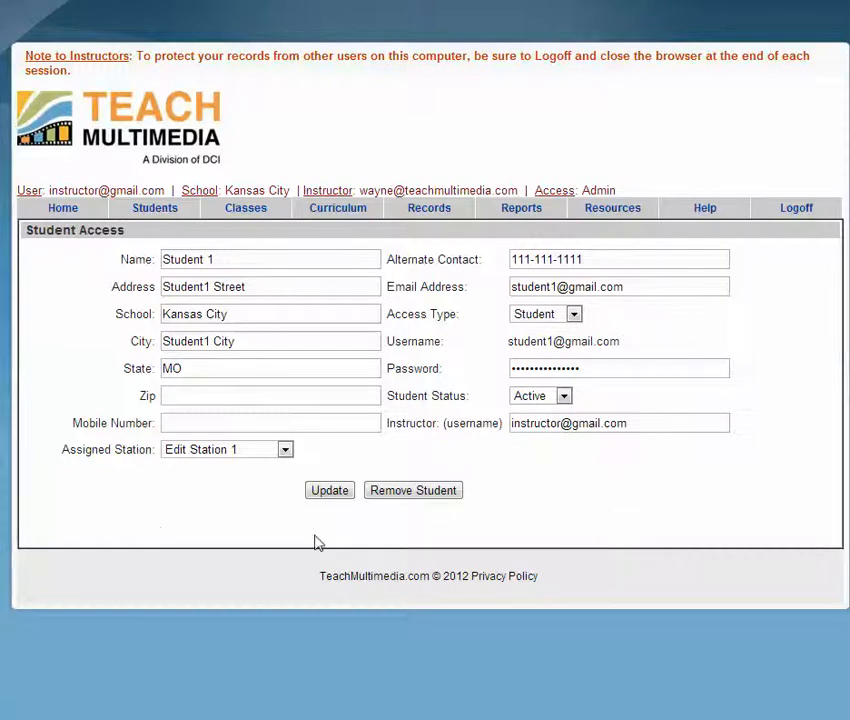
click(398, 495)
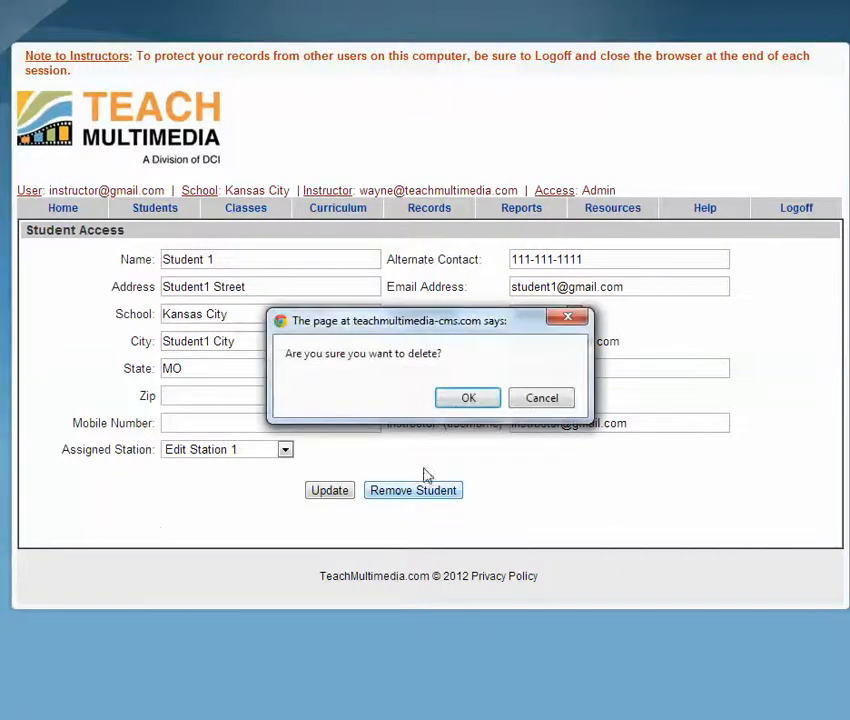
click(462, 400)
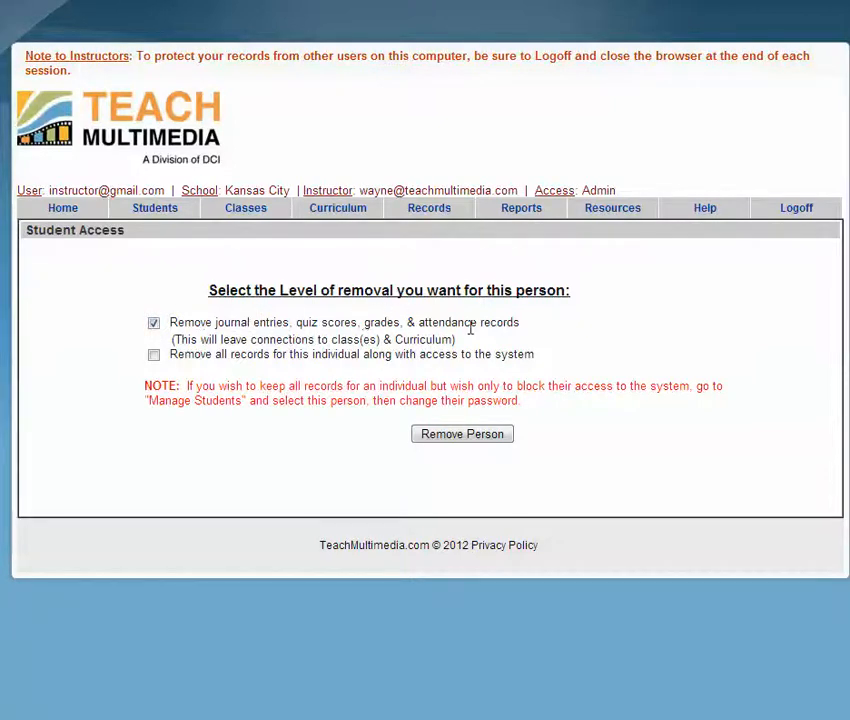
click(154, 356)
click(154, 324)
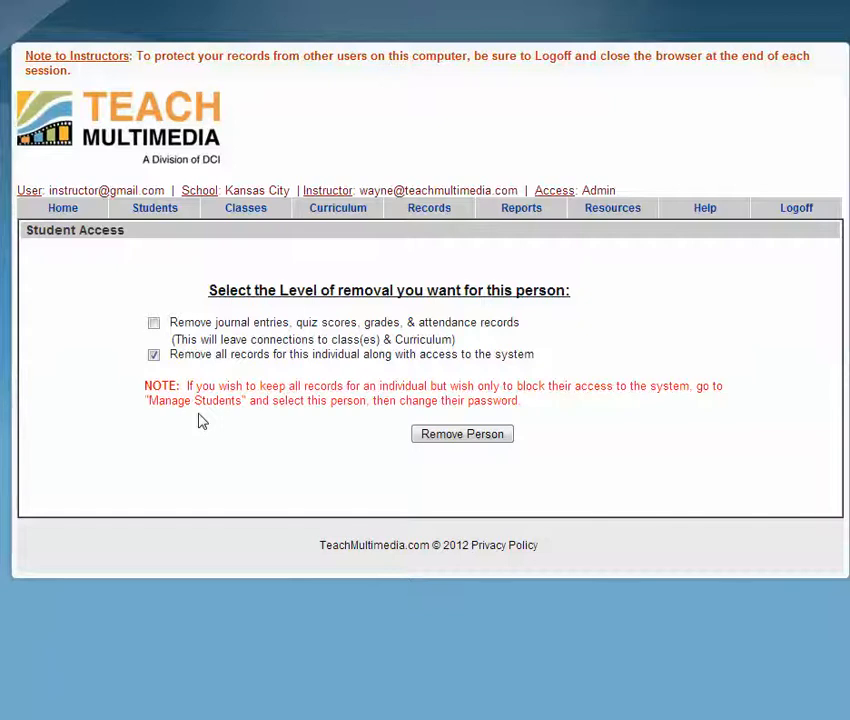
Step: Add a class named '5th Hour Multimedia' through Classes > Add a New Class
click(65, 216)
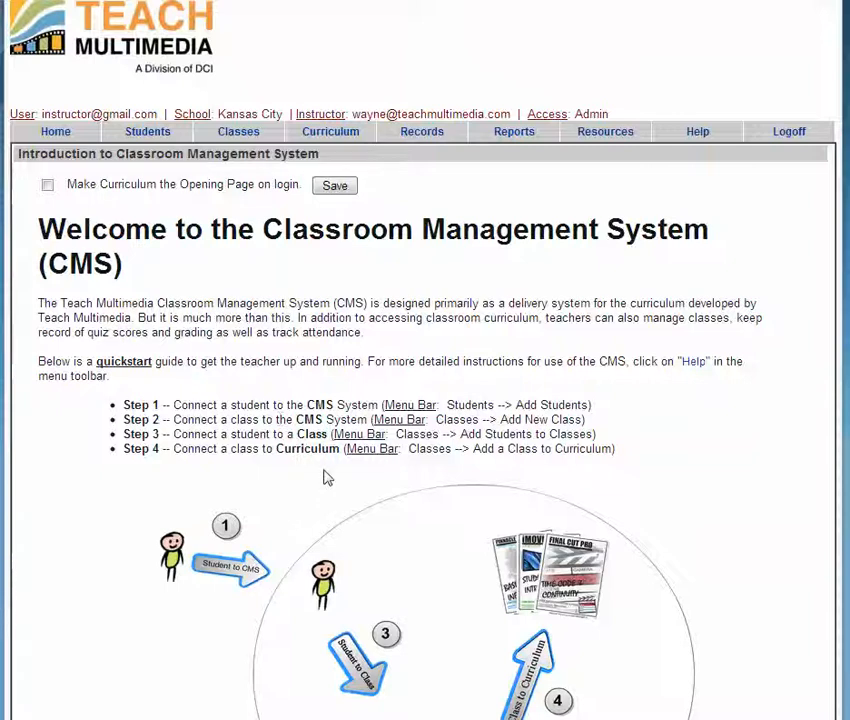
mouse_move(231, 137)
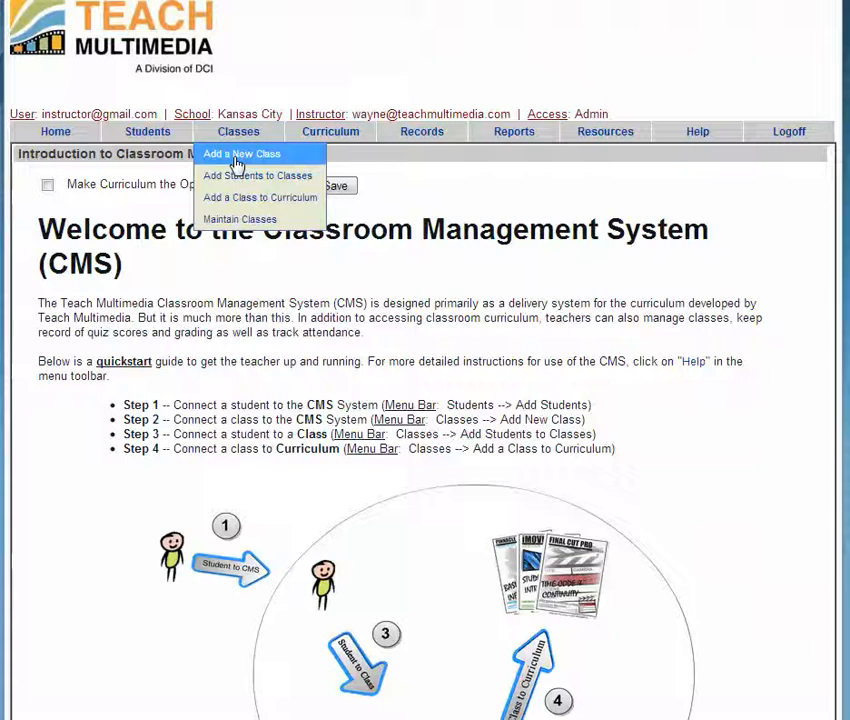
click(237, 163)
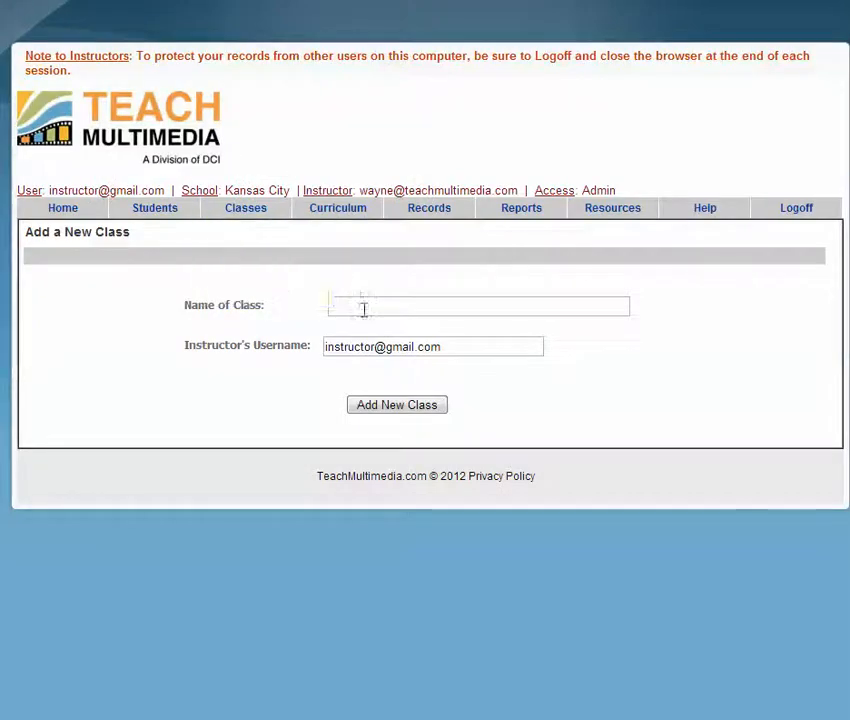
click(365, 307)
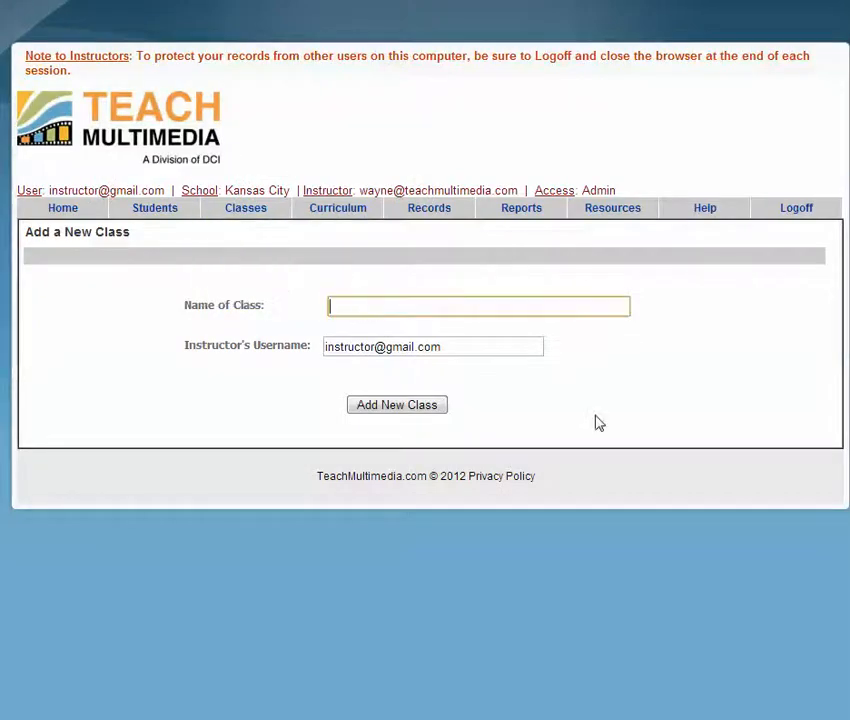
text(5th Hour Multimedia)
key(Tab)
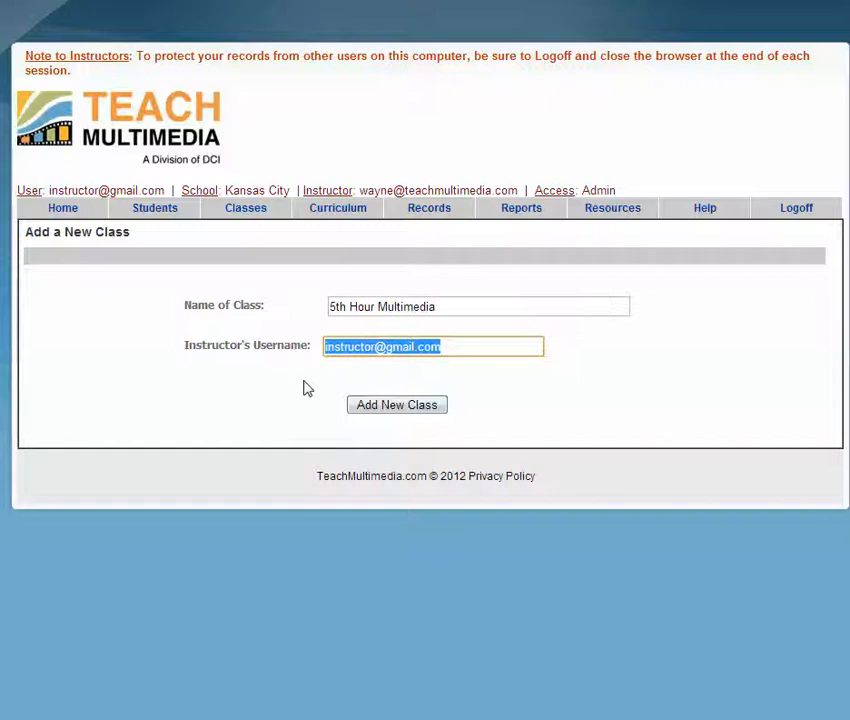
click(390, 409)
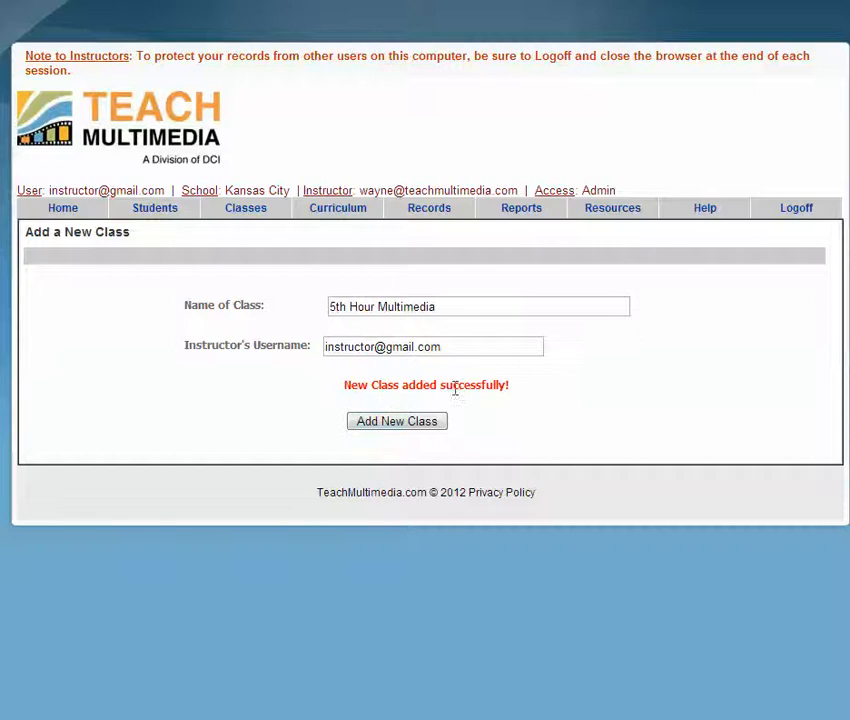
Step: Return Home and choose Classes > Add Students to Classes
click(61, 208)
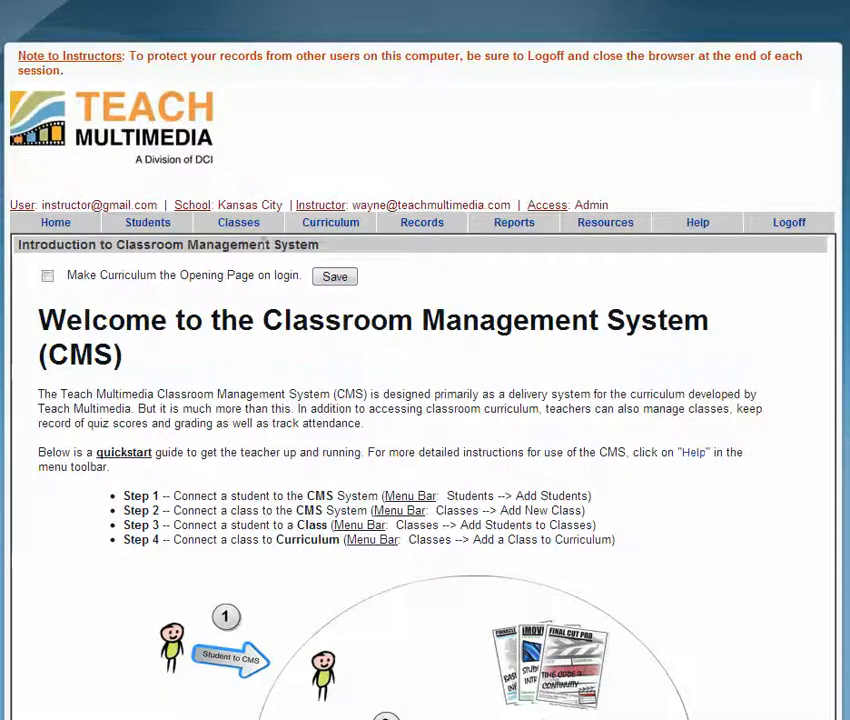
mouse_move(255, 225)
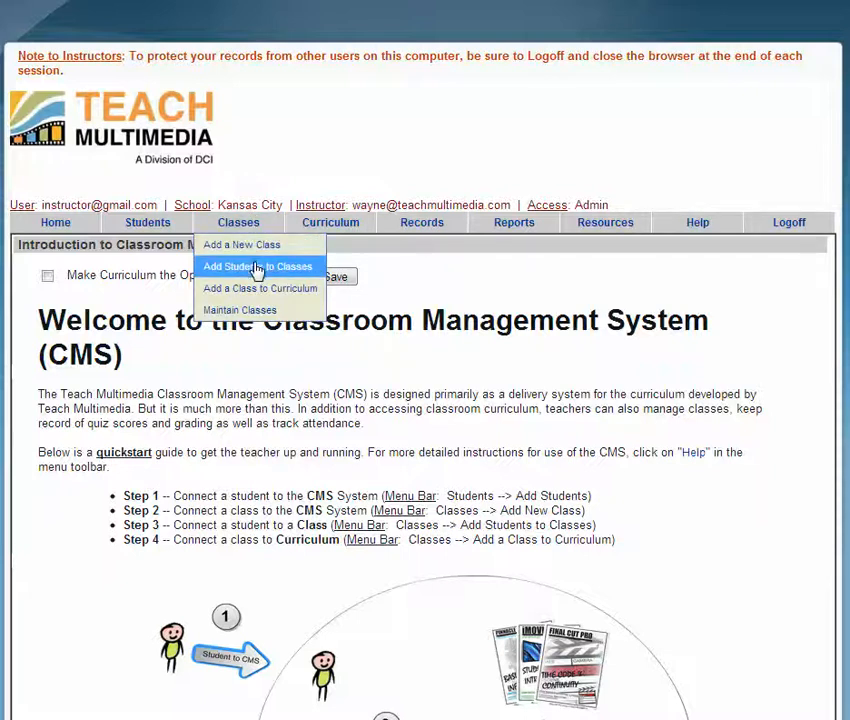
click(256, 267)
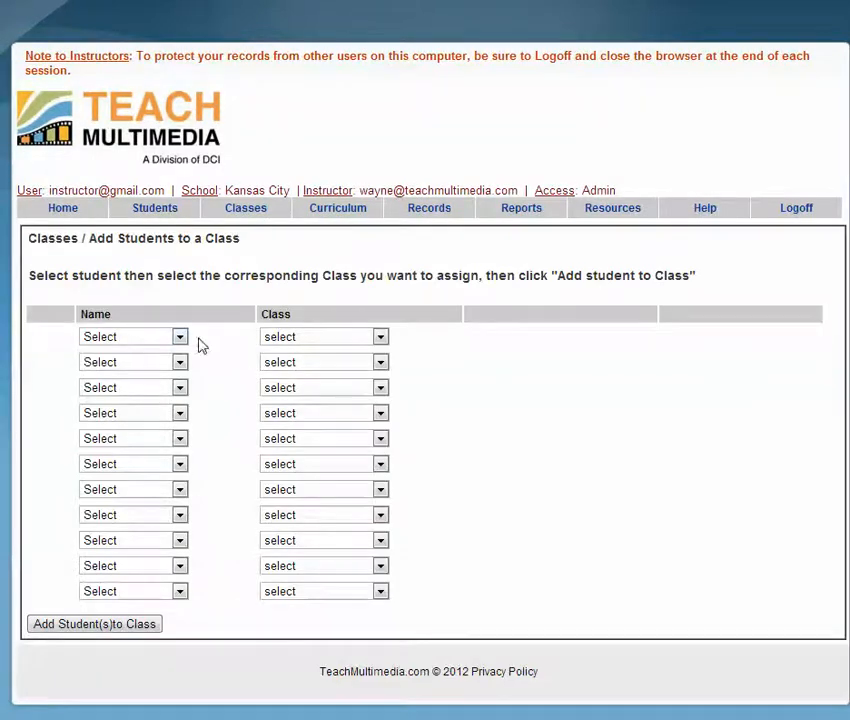
Step: Pick Student 1 and the 5th Hour Multimedia class in the first row, then save the enrolment
click(181, 338)
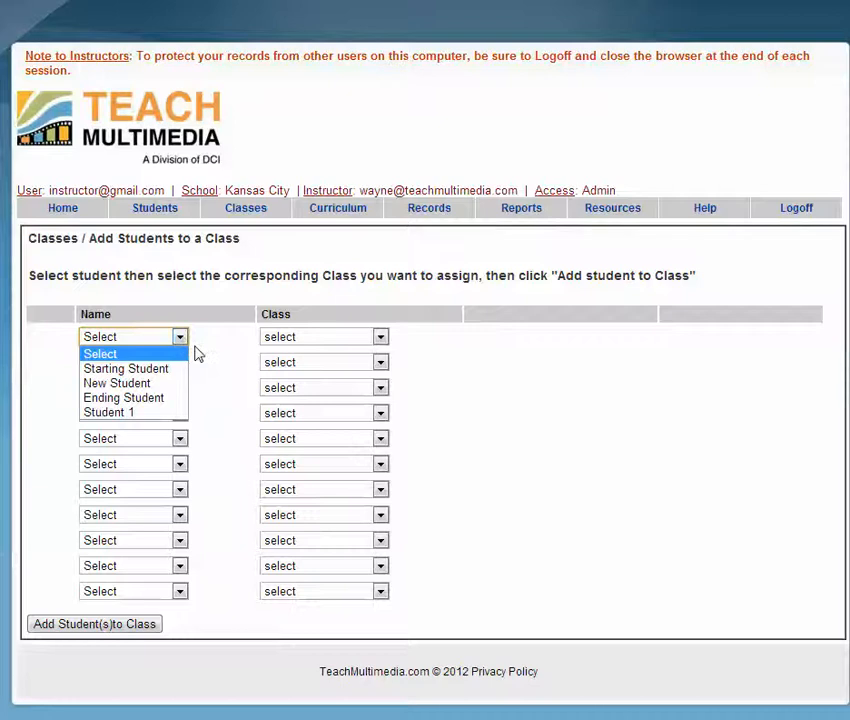
click(198, 354)
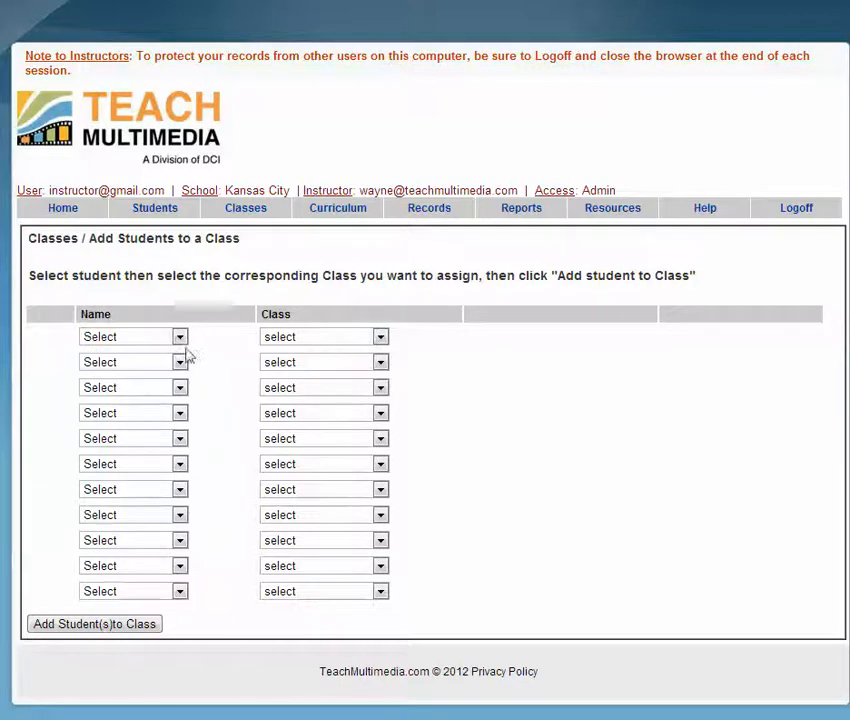
click(181, 340)
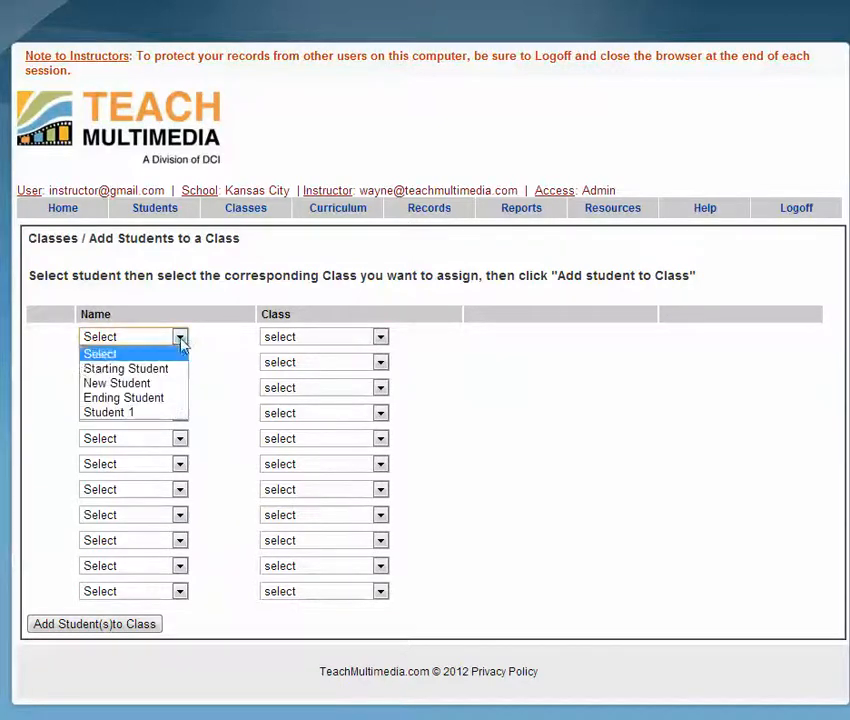
click(155, 413)
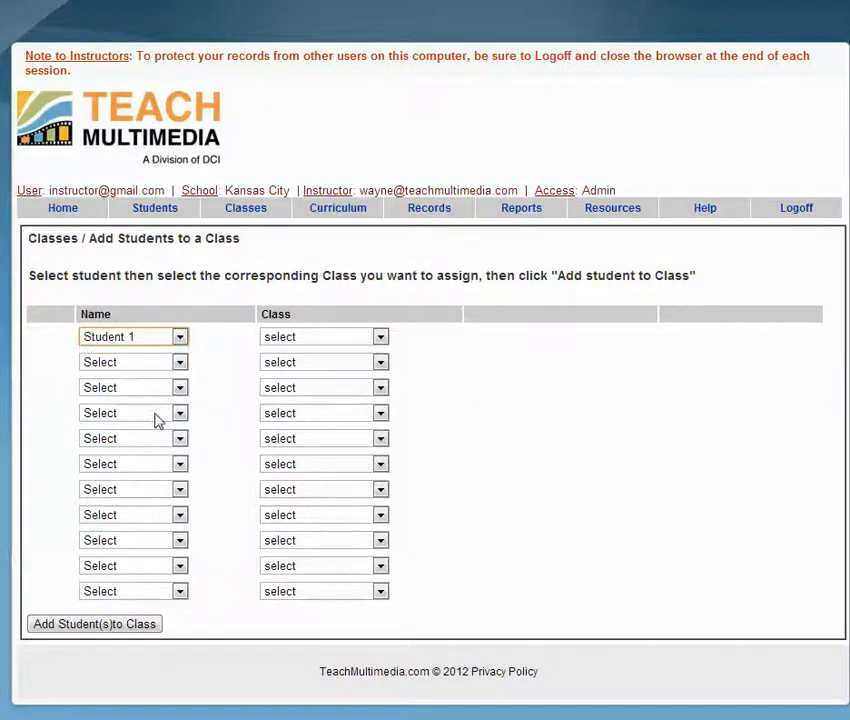
click(380, 338)
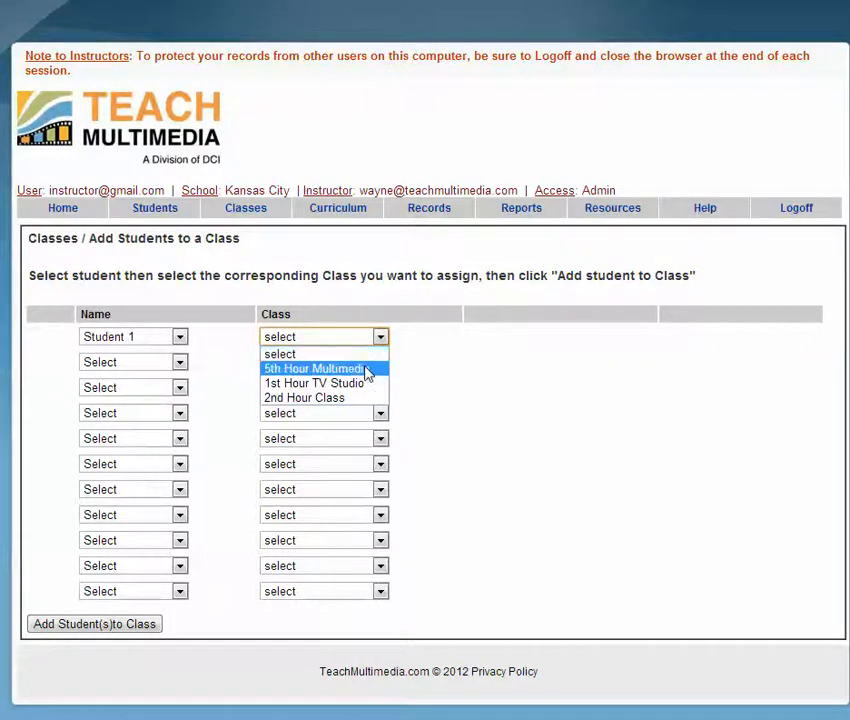
click(367, 373)
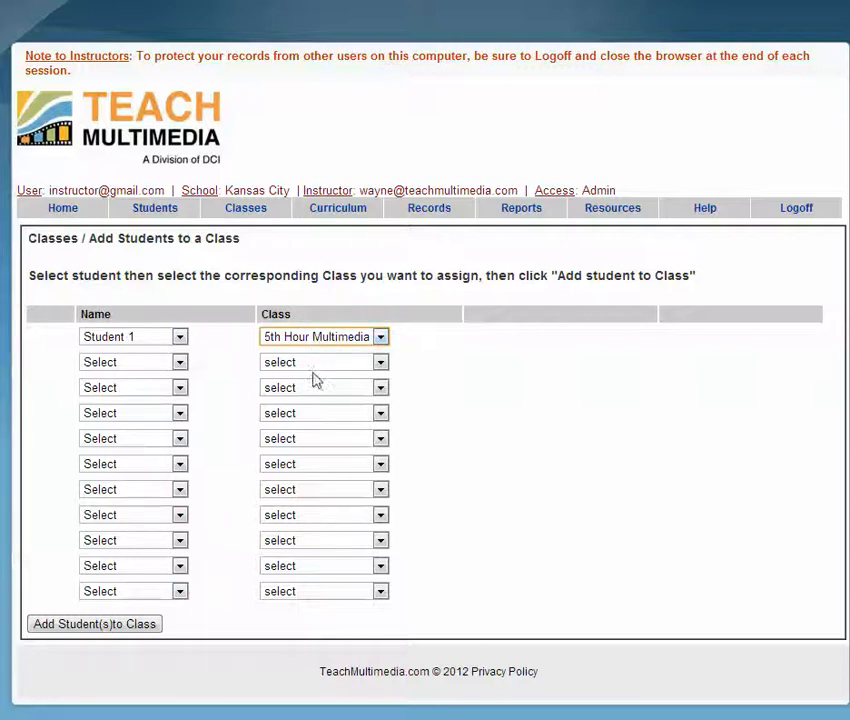
click(155, 626)
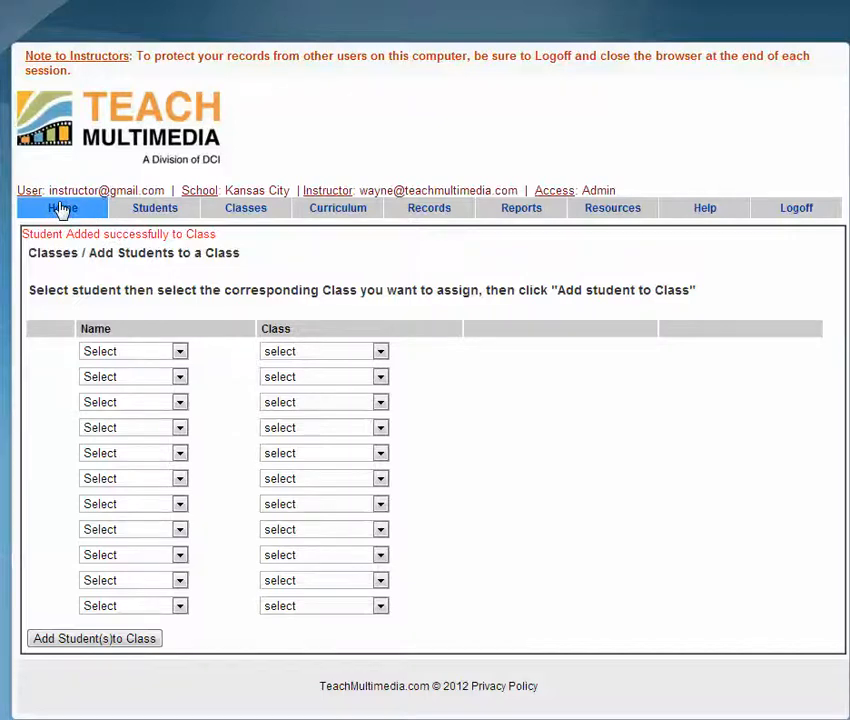
Step: Return Home and choose Classes > Add a Class to Curriculum
click(62, 209)
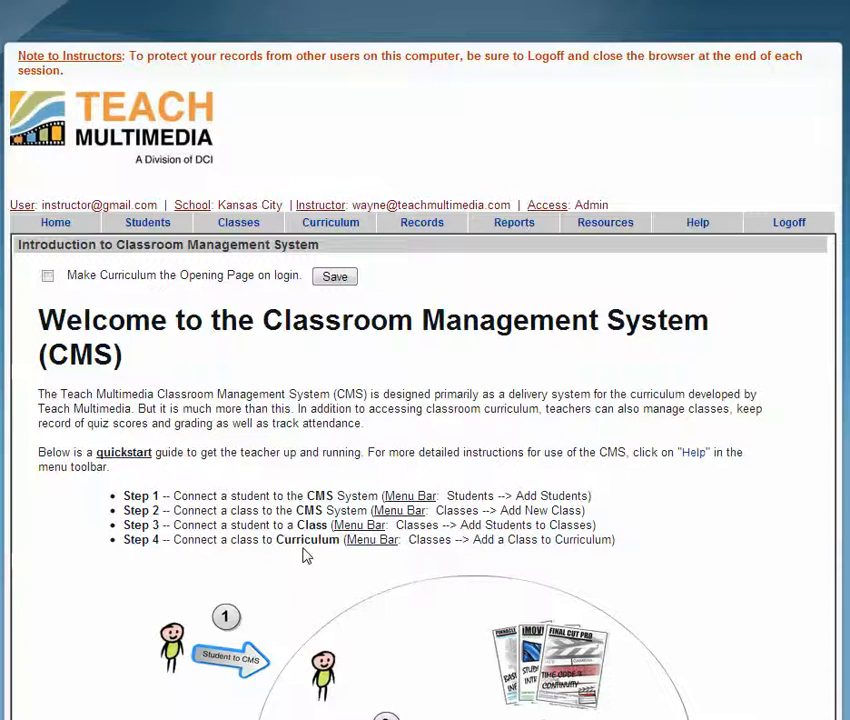
mouse_move(245, 230)
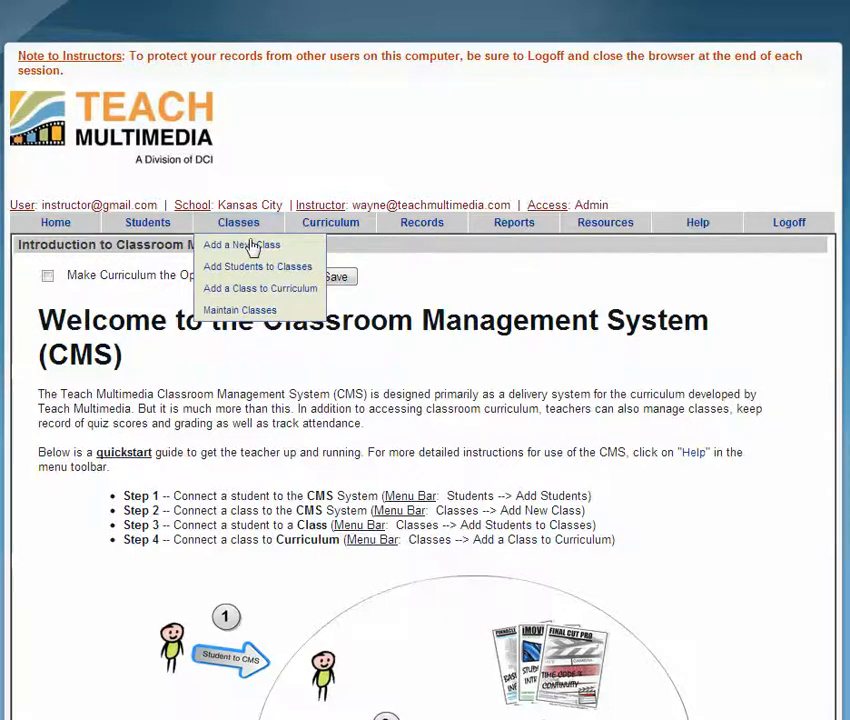
click(265, 290)
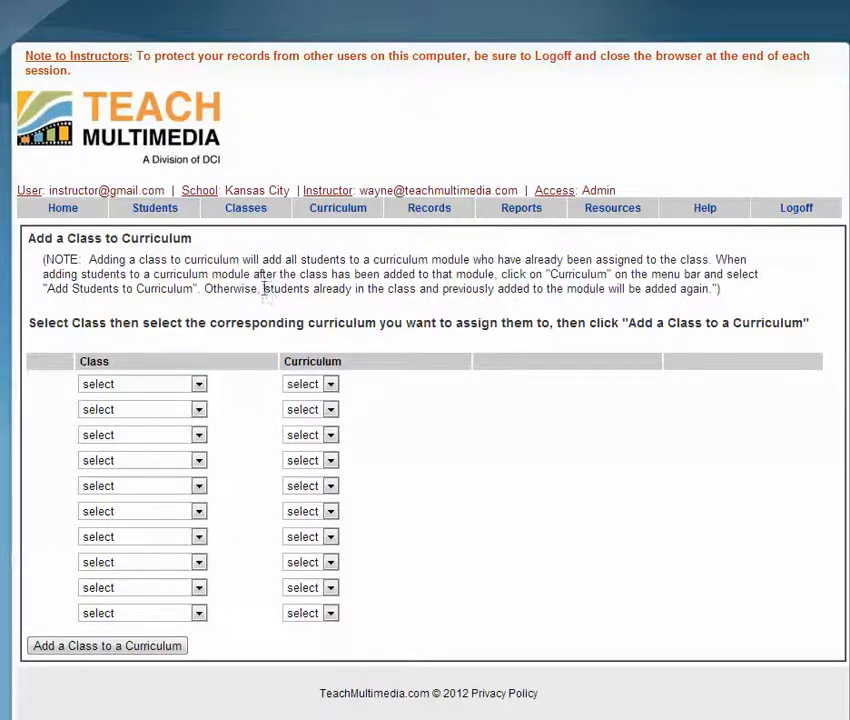
Step: Select 5th Hour Multimedia as the class and iMovie as the curriculum, then submit the link
click(199, 386)
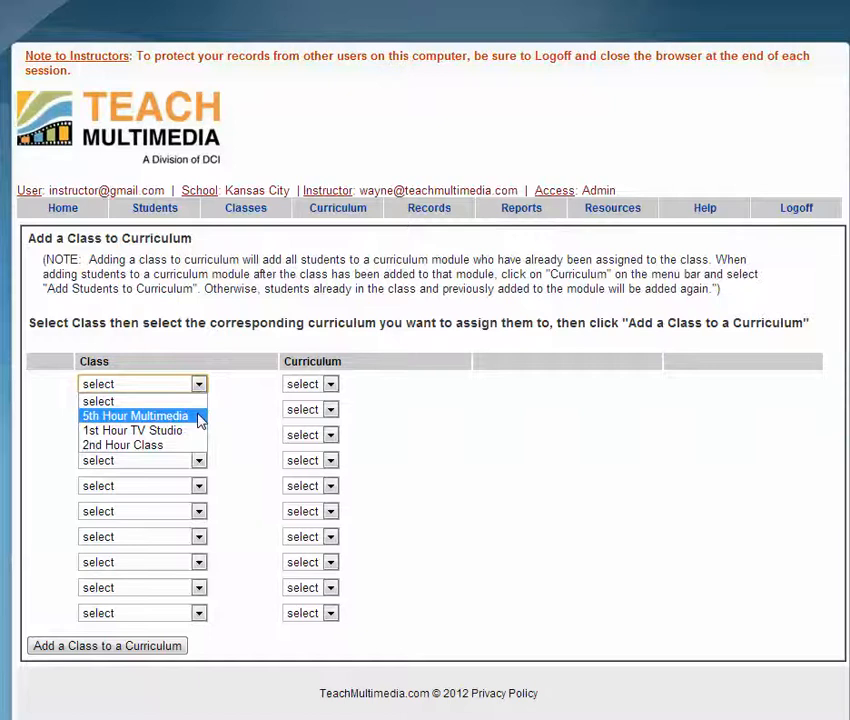
click(199, 418)
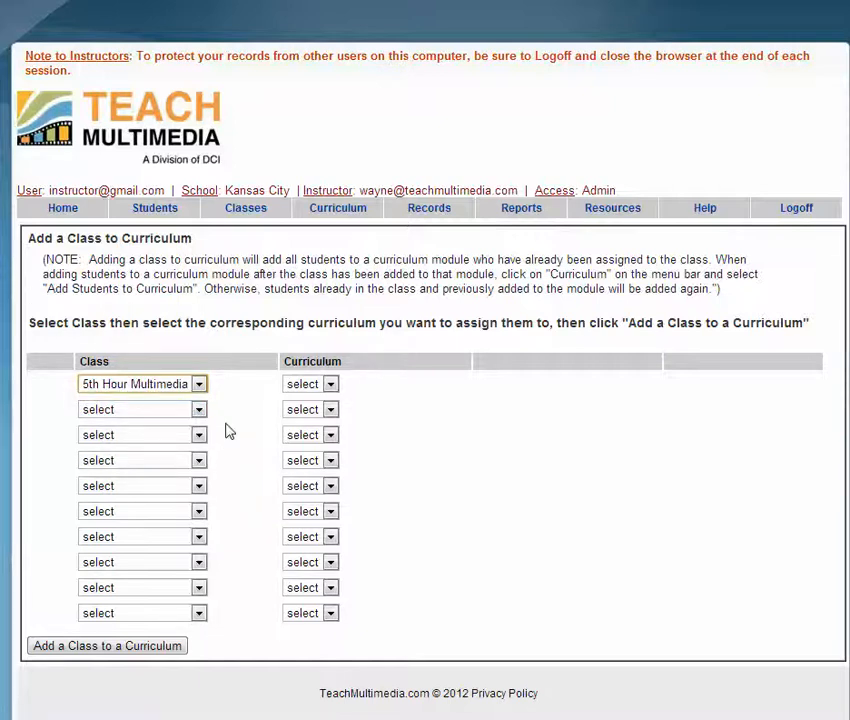
click(330, 388)
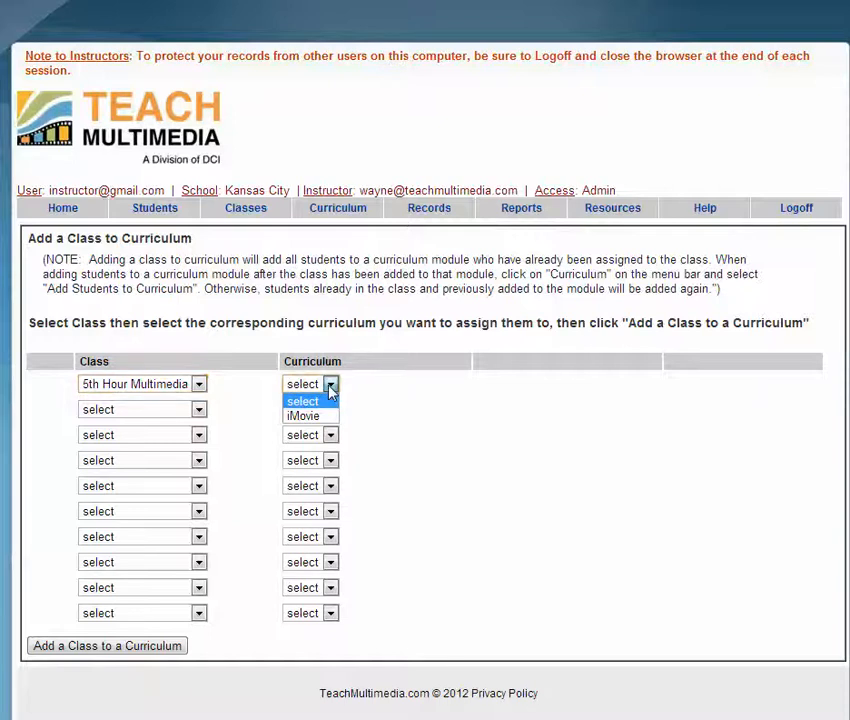
click(333, 418)
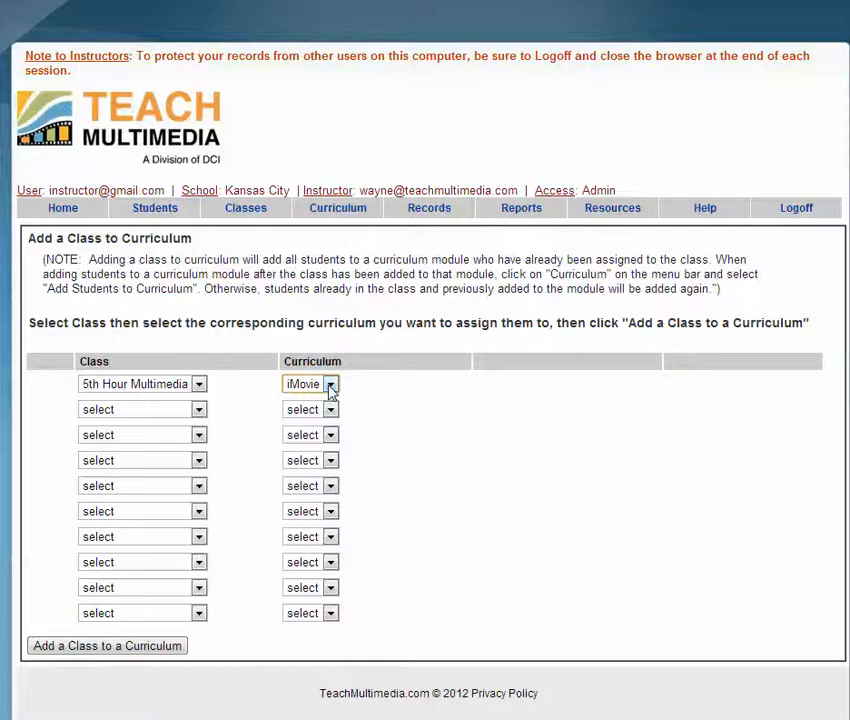
click(331, 388)
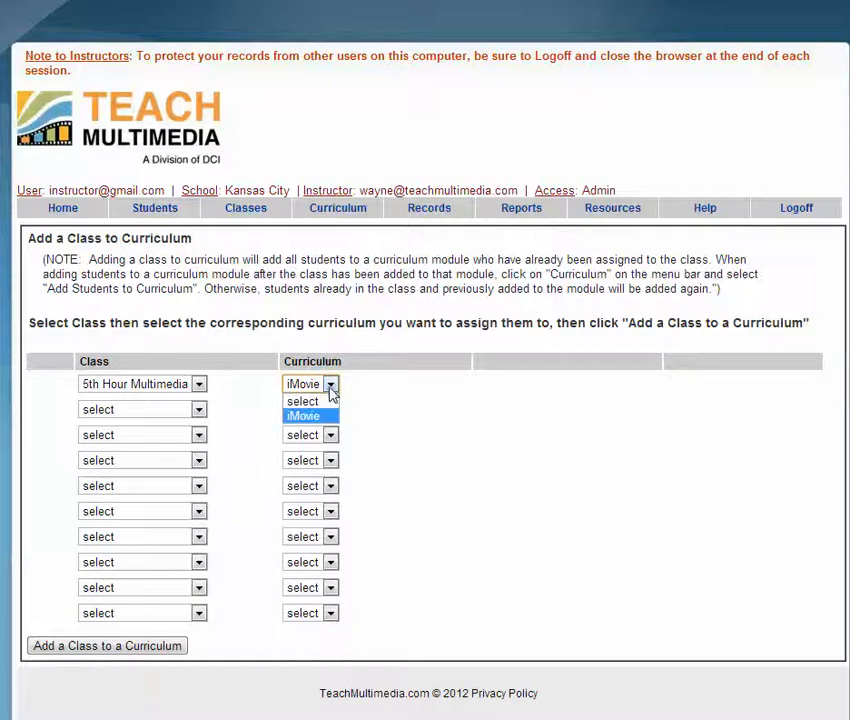
click(382, 421)
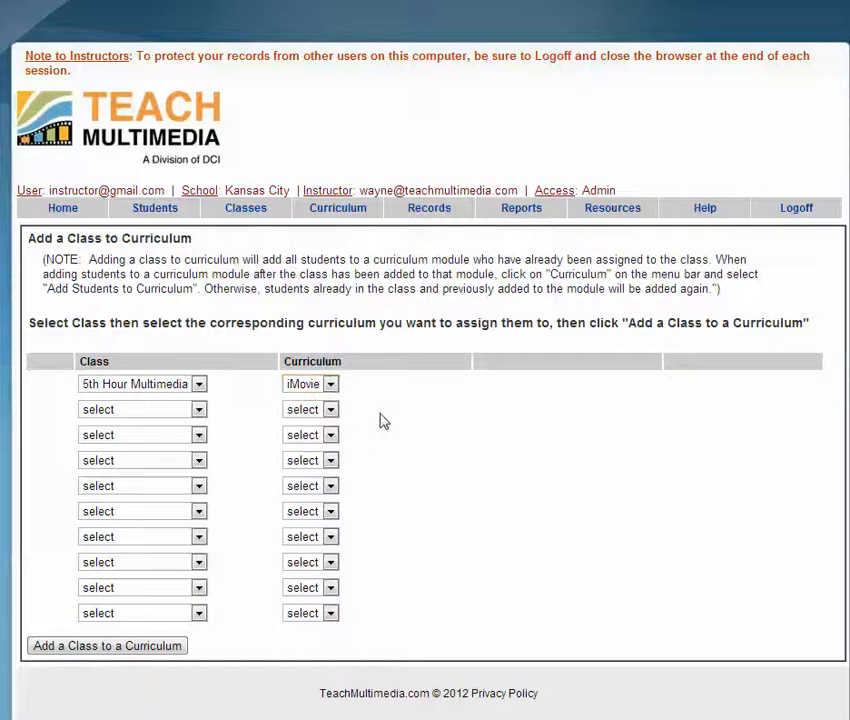
double_click(60, 259)
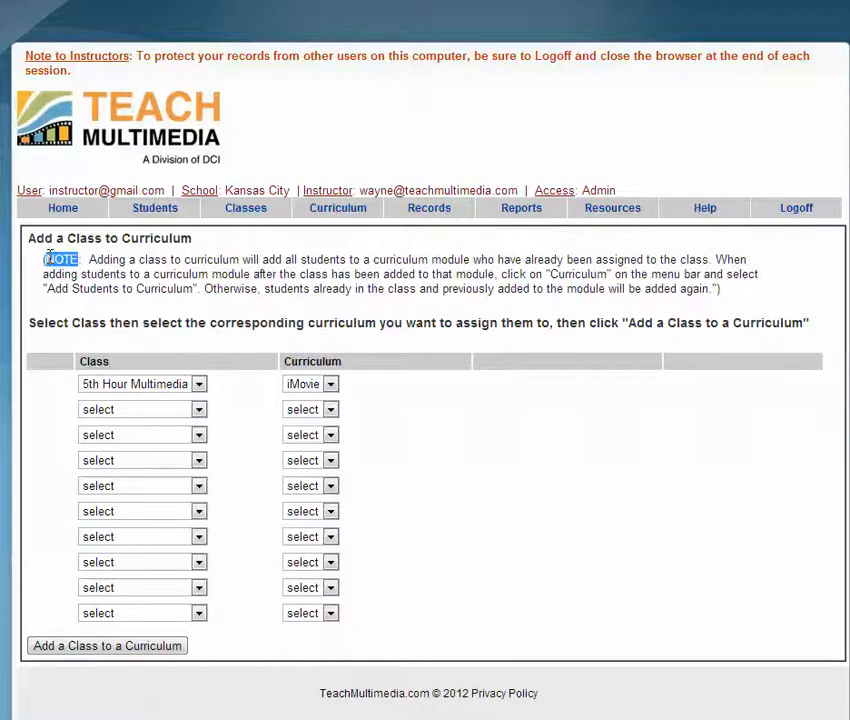
click(200, 386)
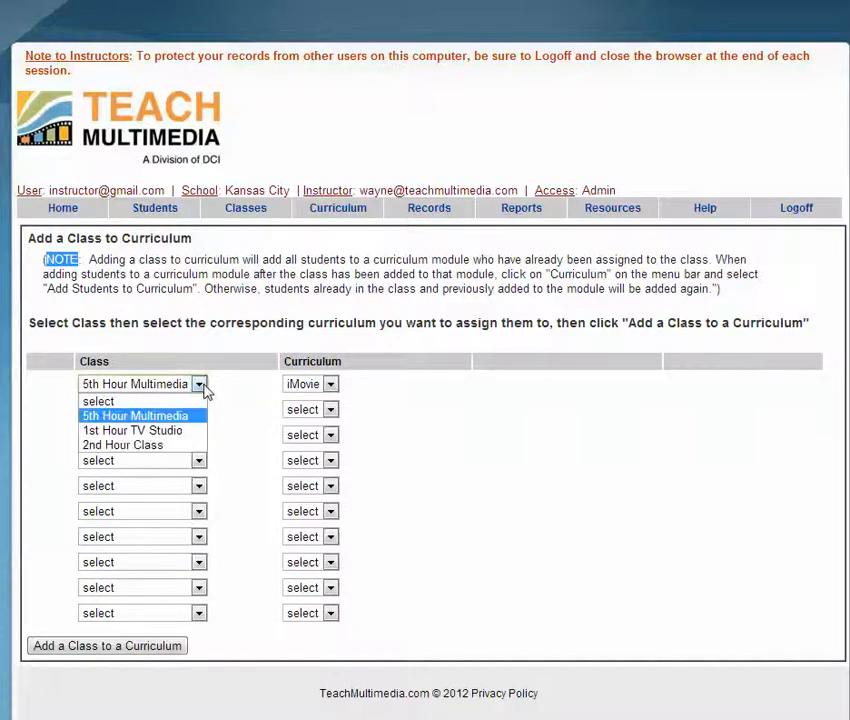
click(250, 405)
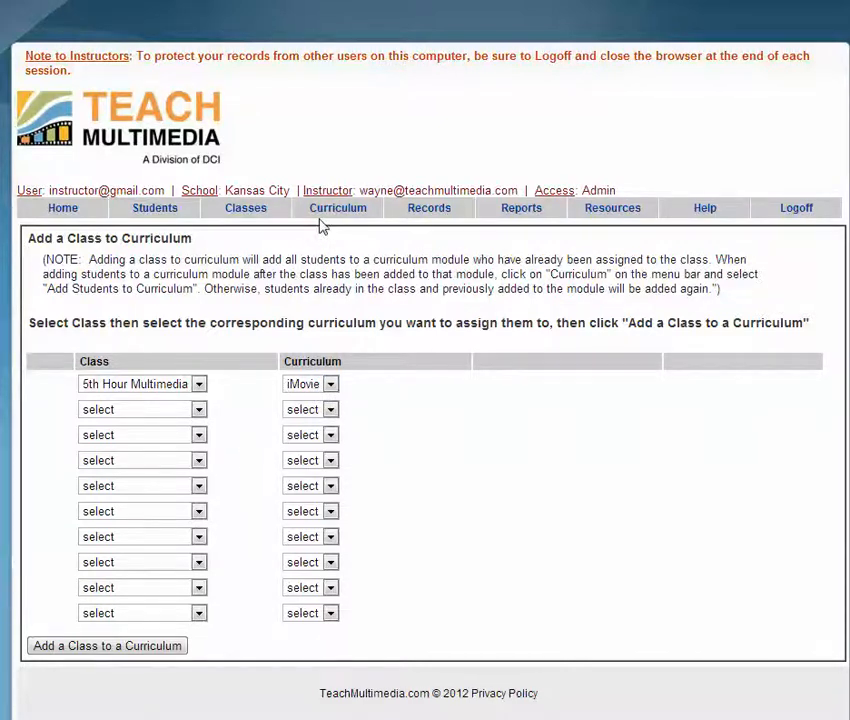
mouse_move(343, 217)
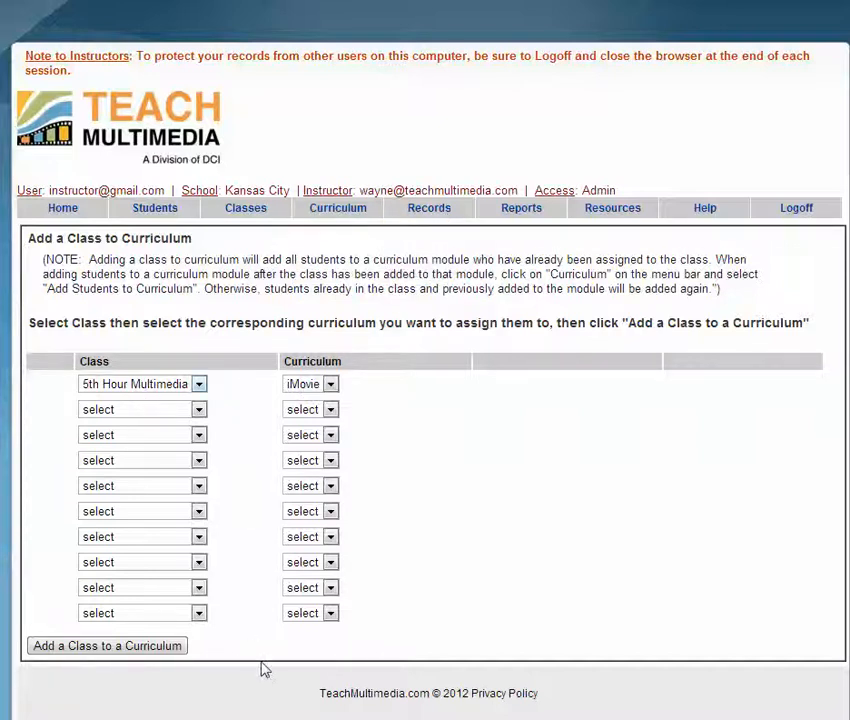
click(143, 648)
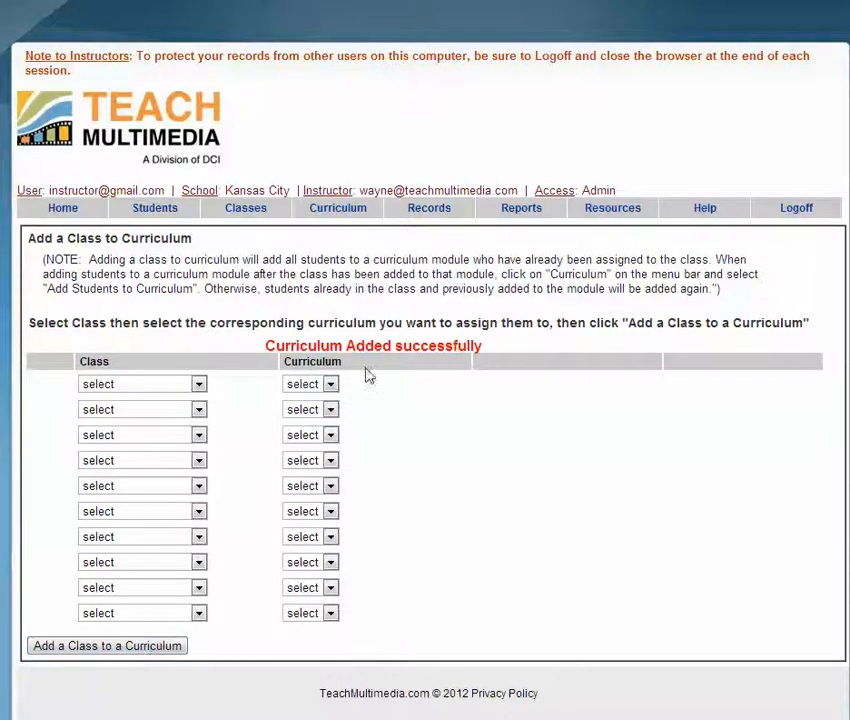
Step: Return to the Home welcome page and review its four-step quickstart guide
click(62, 209)
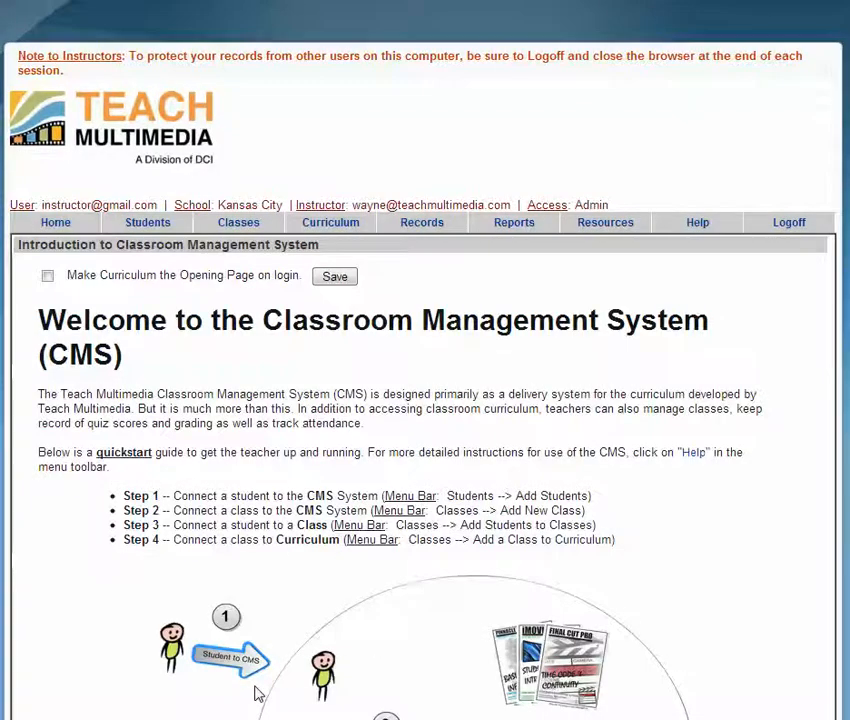
scroll(388, 570, down, 3)
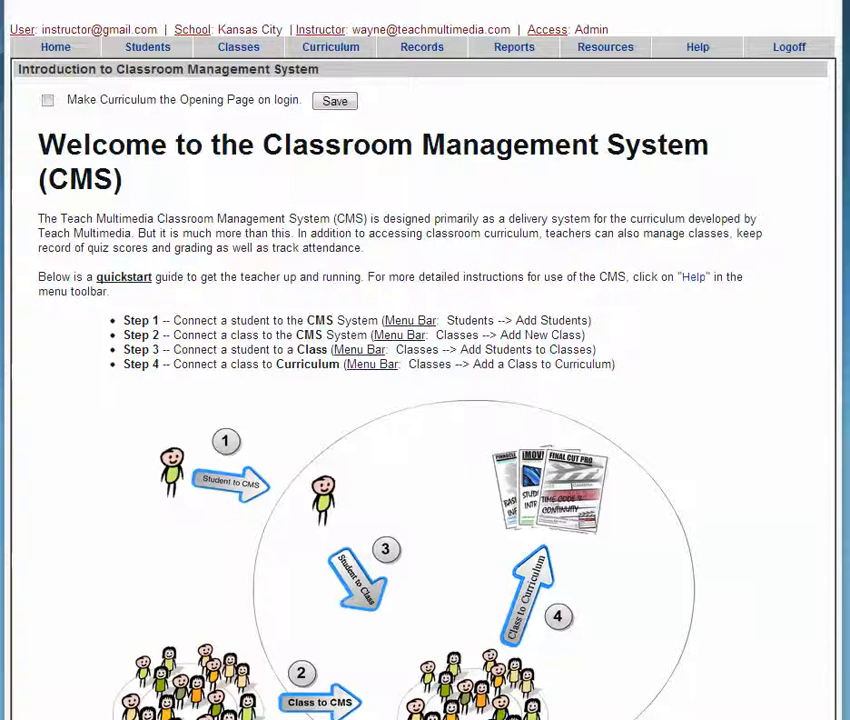
scroll(285, 570, up, 3)
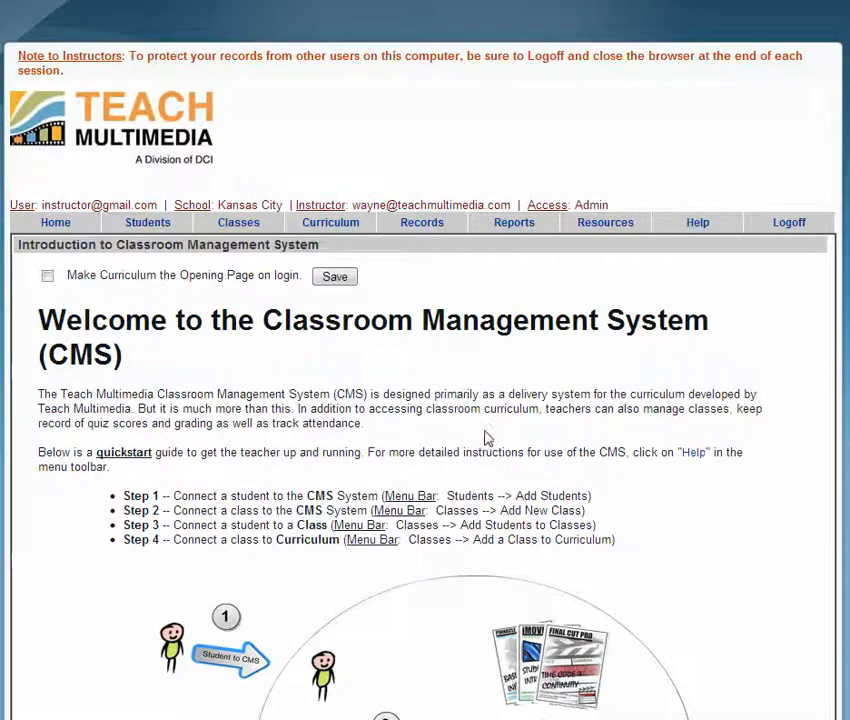
mouse_move(370, 226)
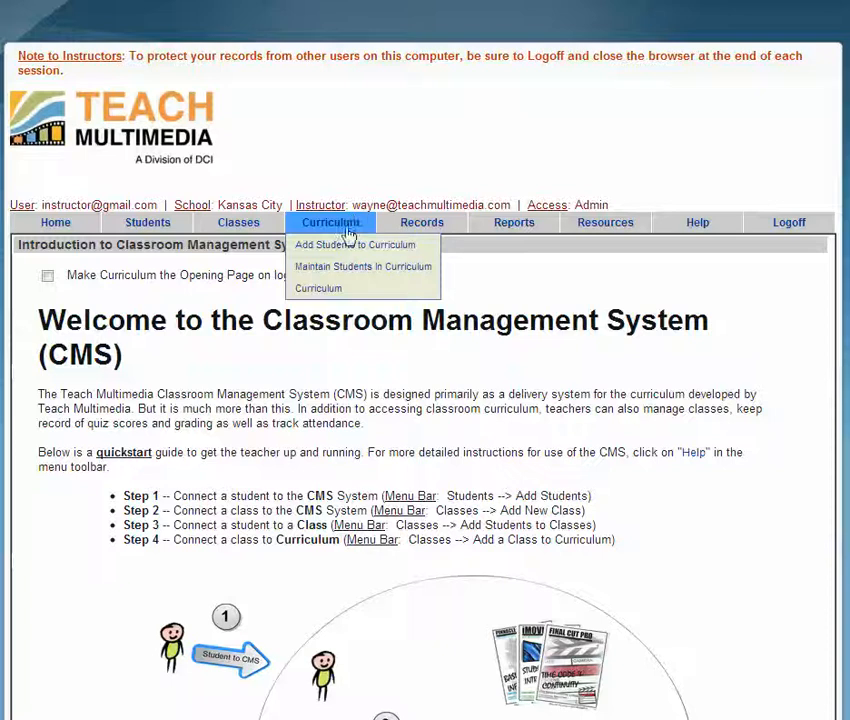
Step: Select iMovie on the Curriculum page and launch it to list its 11 lessons
click(330, 290)
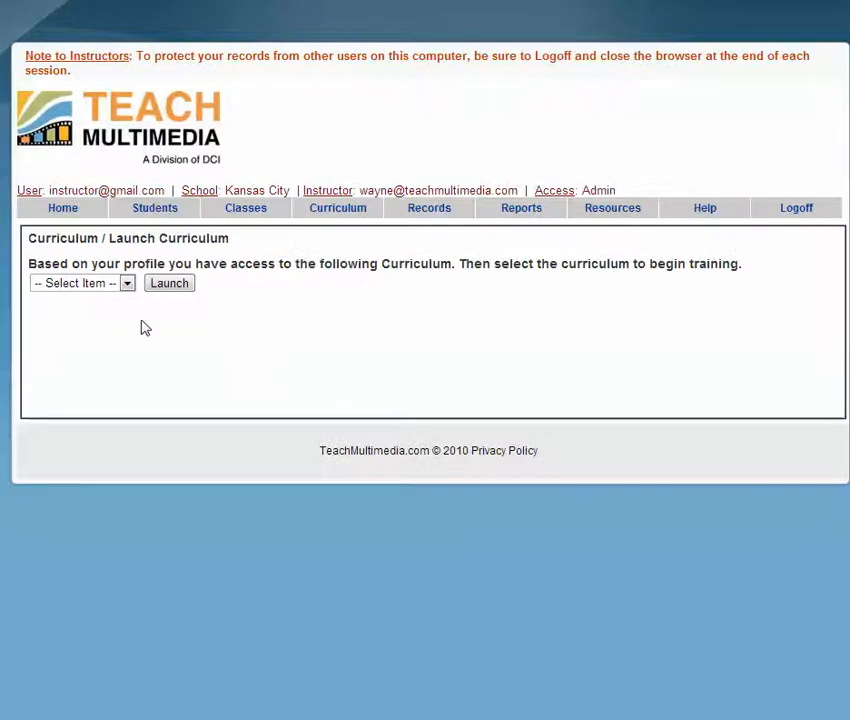
click(127, 285)
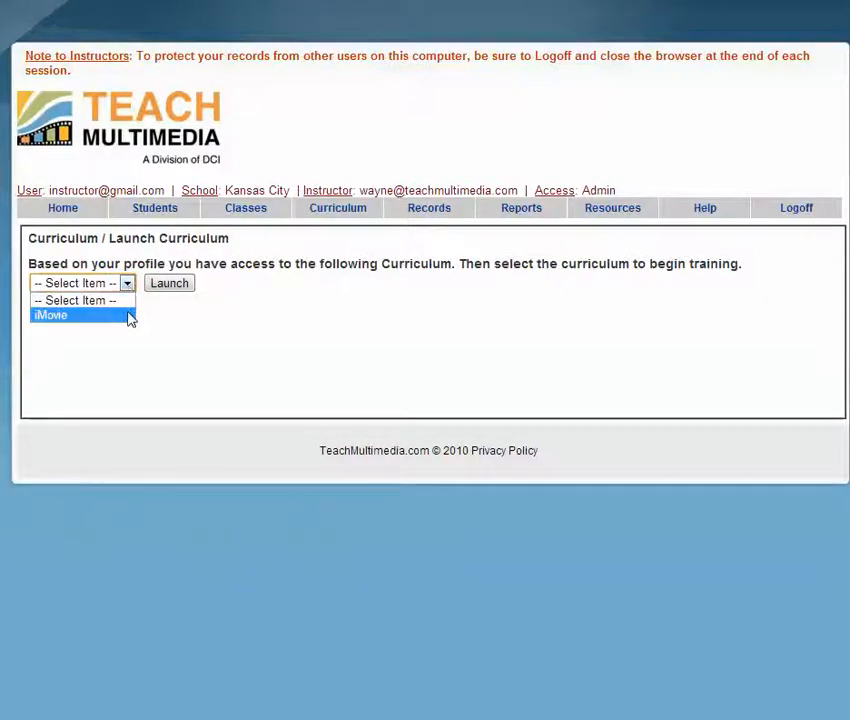
click(129, 318)
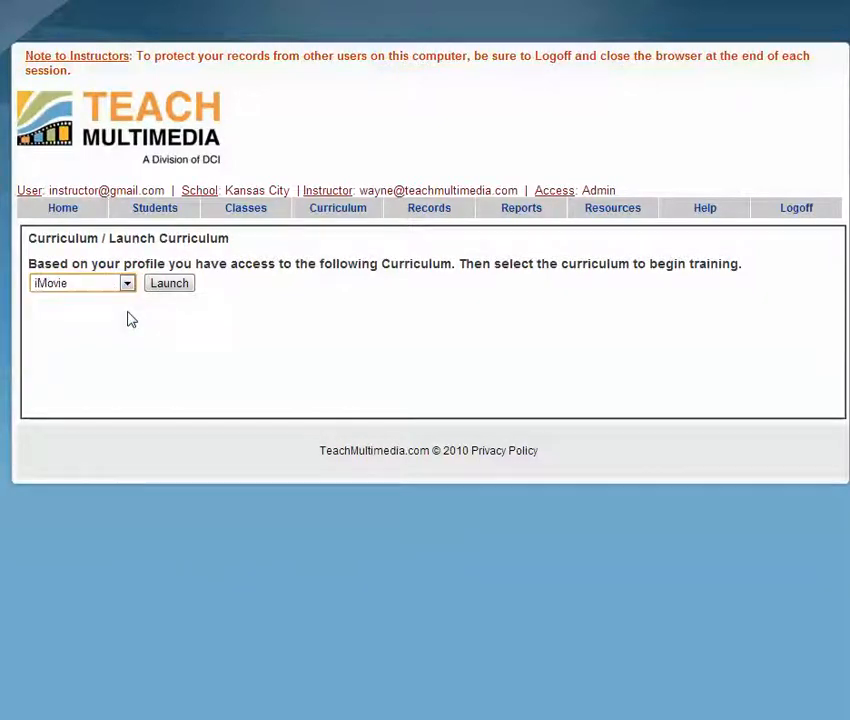
click(172, 284)
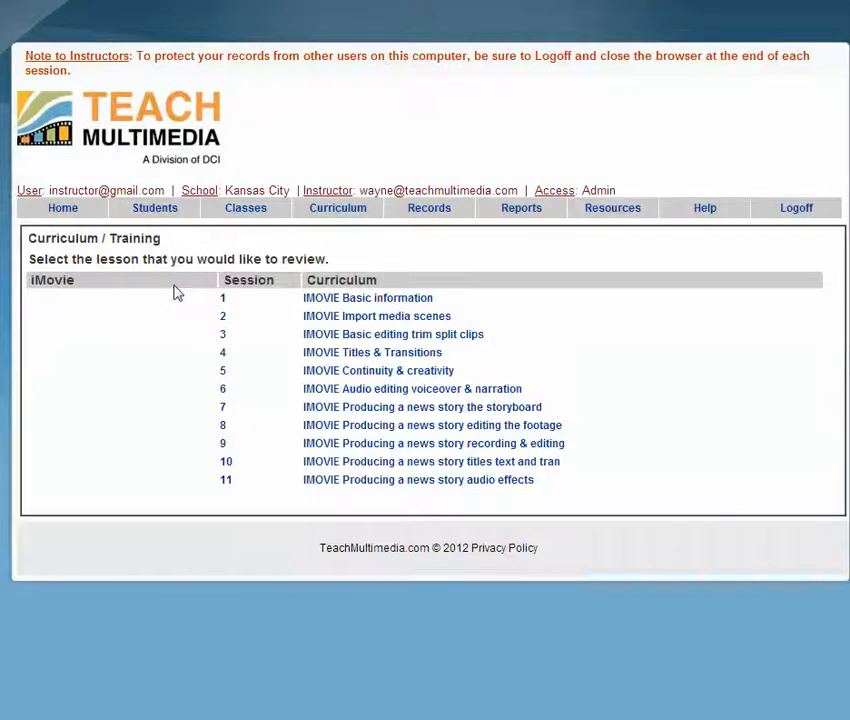